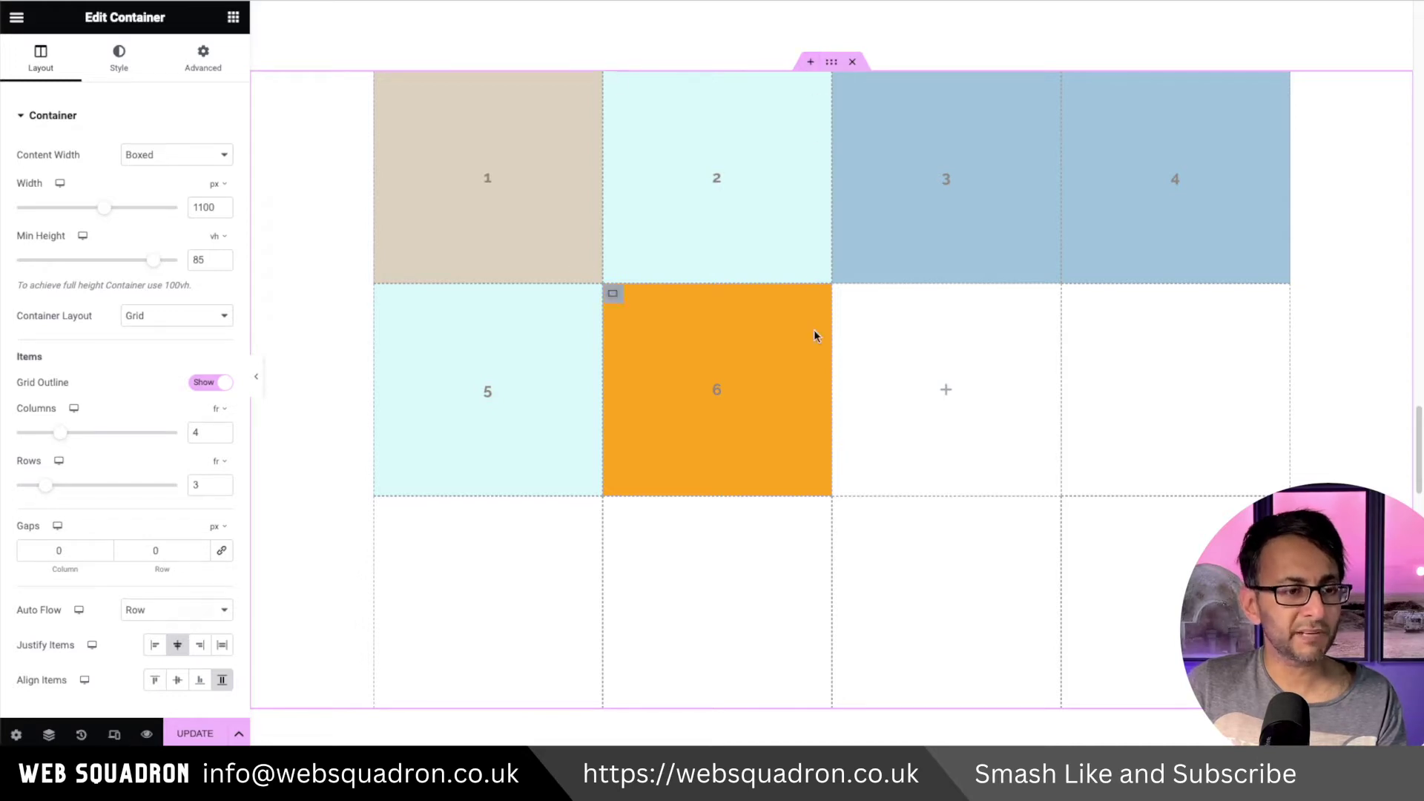
Add a new two-column grid container above the coloured grid.
{"action": "left_click", "coordinate": [810, 62]}
{"action": "left_click", "coordinate": [867, 128]}
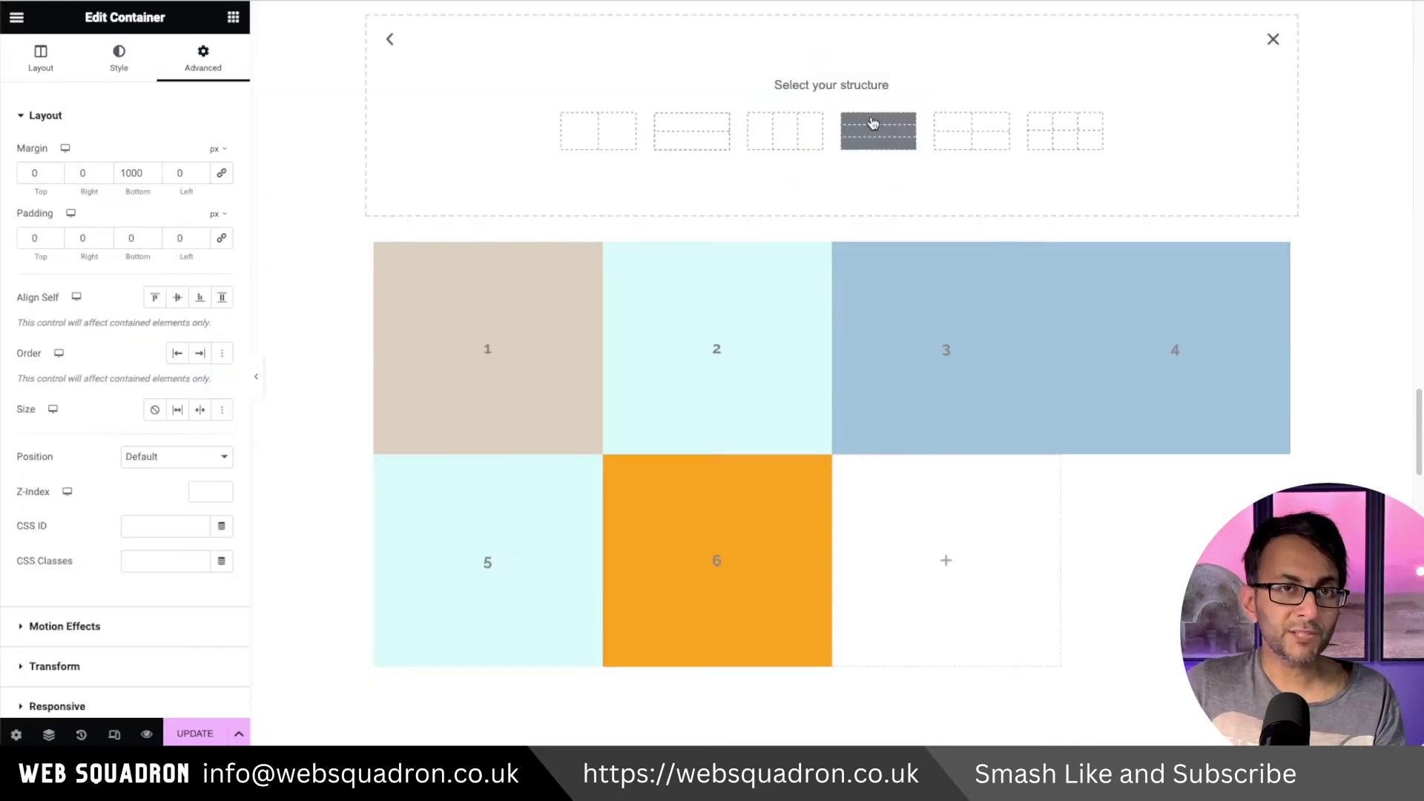
{"action": "left_click", "coordinate": [627, 137]}
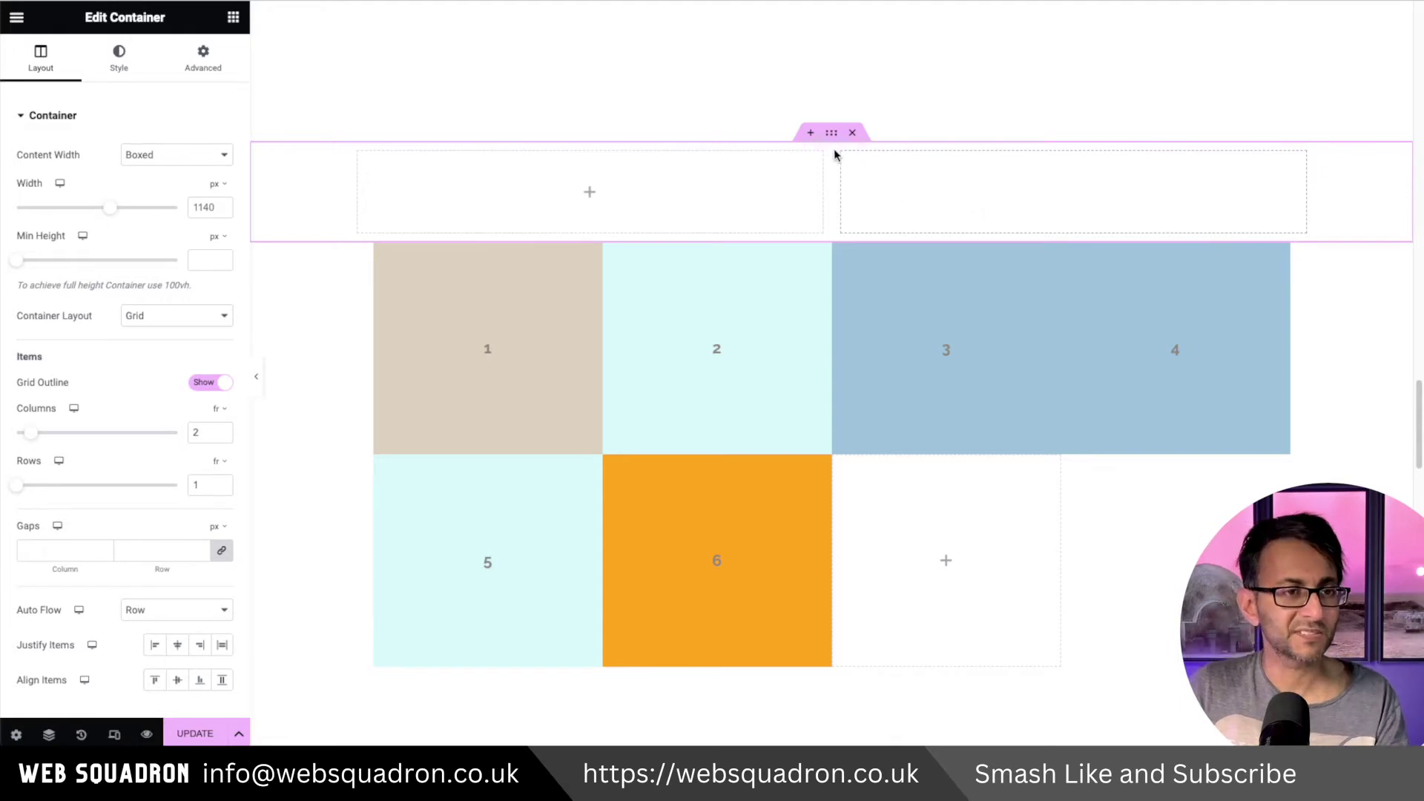
Give the new grid 4 columns, 3 rows, 313 px minimum height and 0 gaps.
{"action": "left_click", "coordinate": [221, 429]}
{"action": "left_click", "coordinate": [221, 429]}
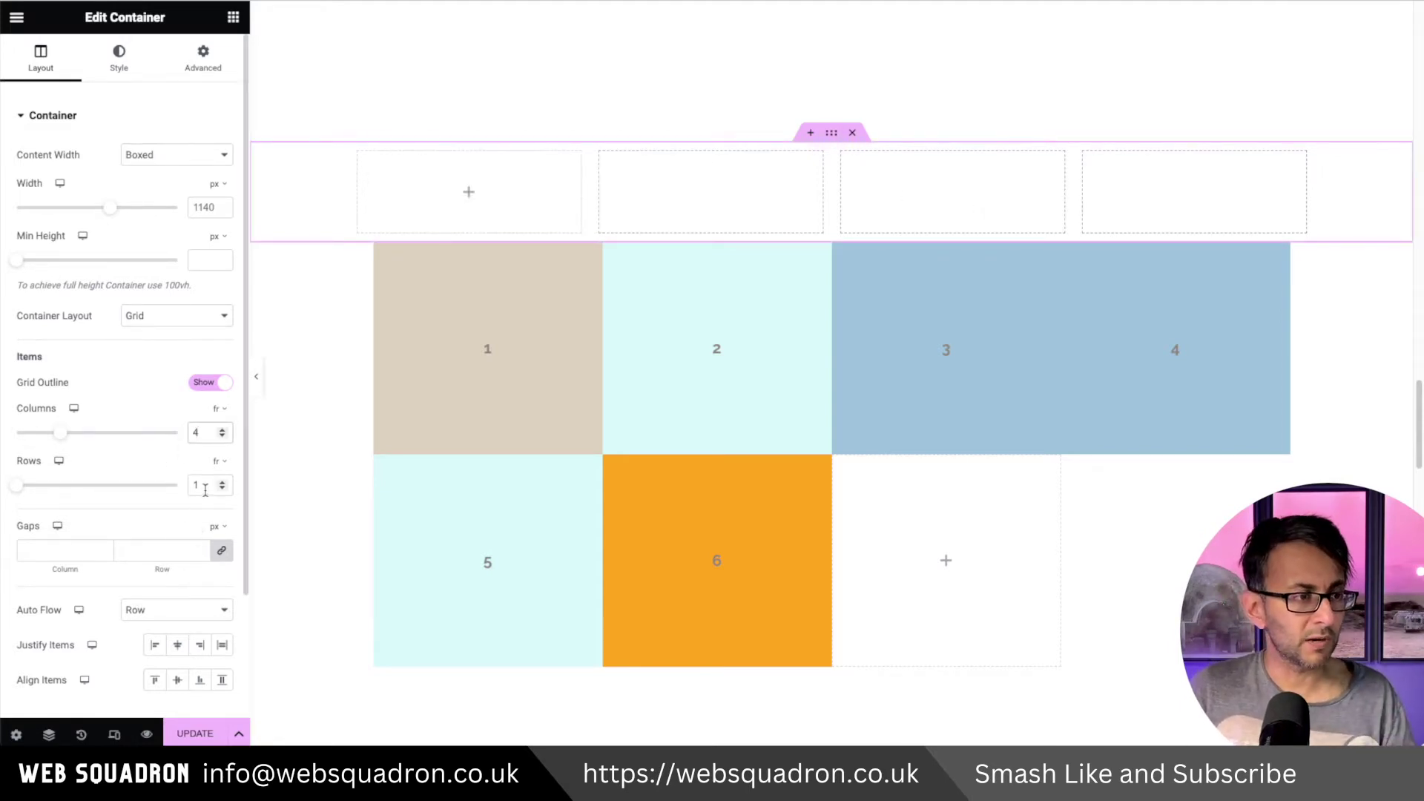
{"action": "left_click_drag", "start_coordinate": [206, 487], "coordinate": [162, 479]}
{"action": "type", "text": "3"}
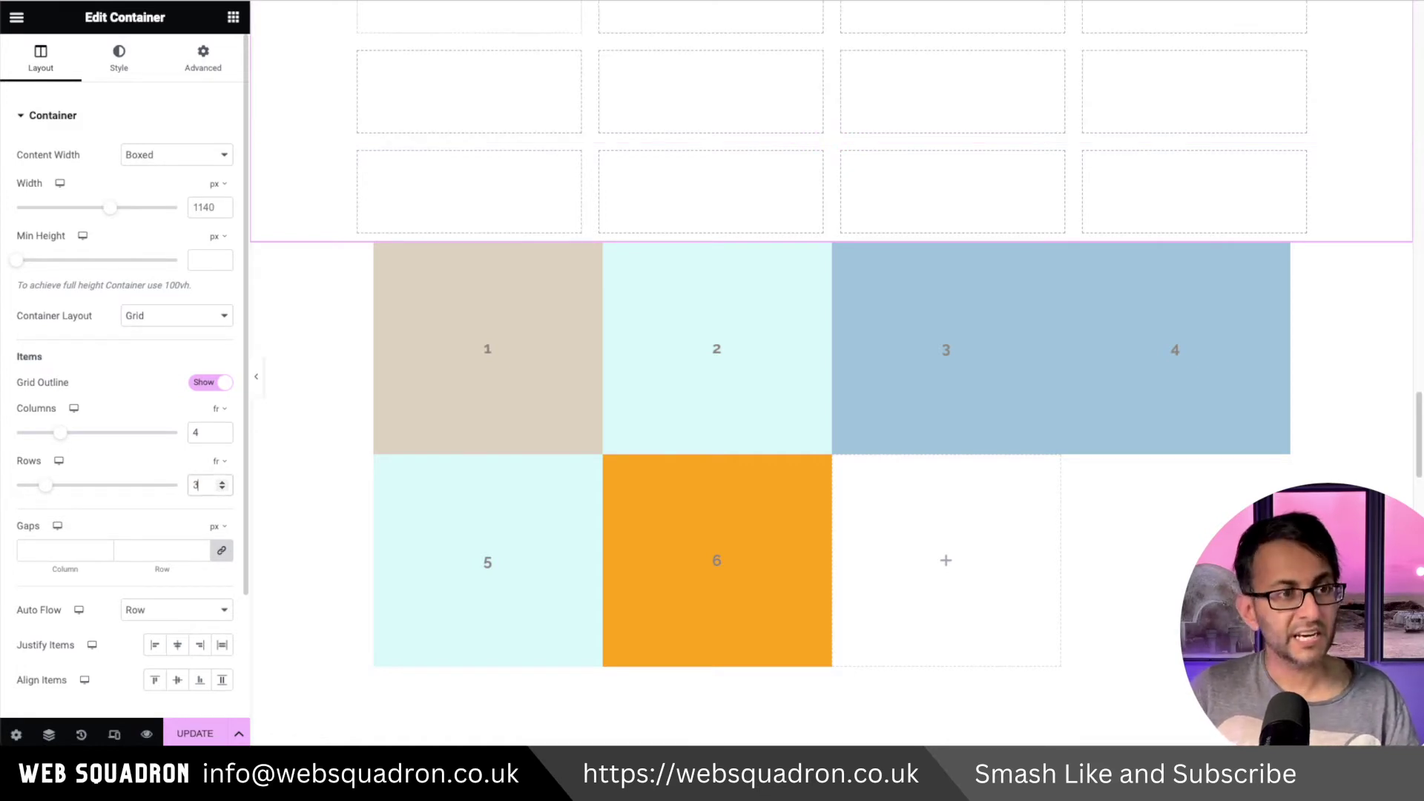
{"action": "scroll", "coordinate": [935, 359], "scroll_direction": "down", "scroll_amount": 1}
{"action": "scroll", "coordinate": [933, 364], "scroll_direction": "up", "scroll_amount": 4}
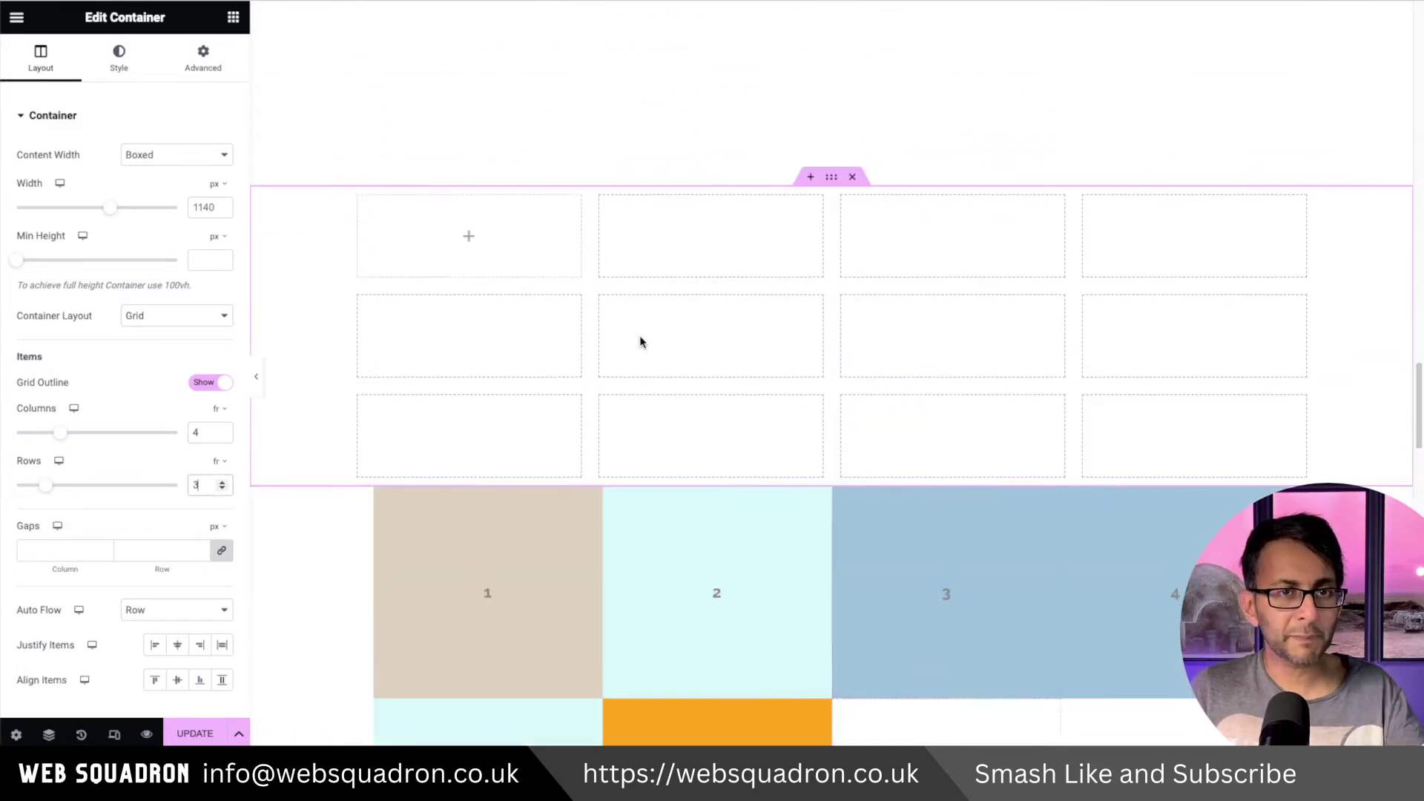
{"action": "left_click_drag", "start_coordinate": [22, 262], "coordinate": [50, 261]}
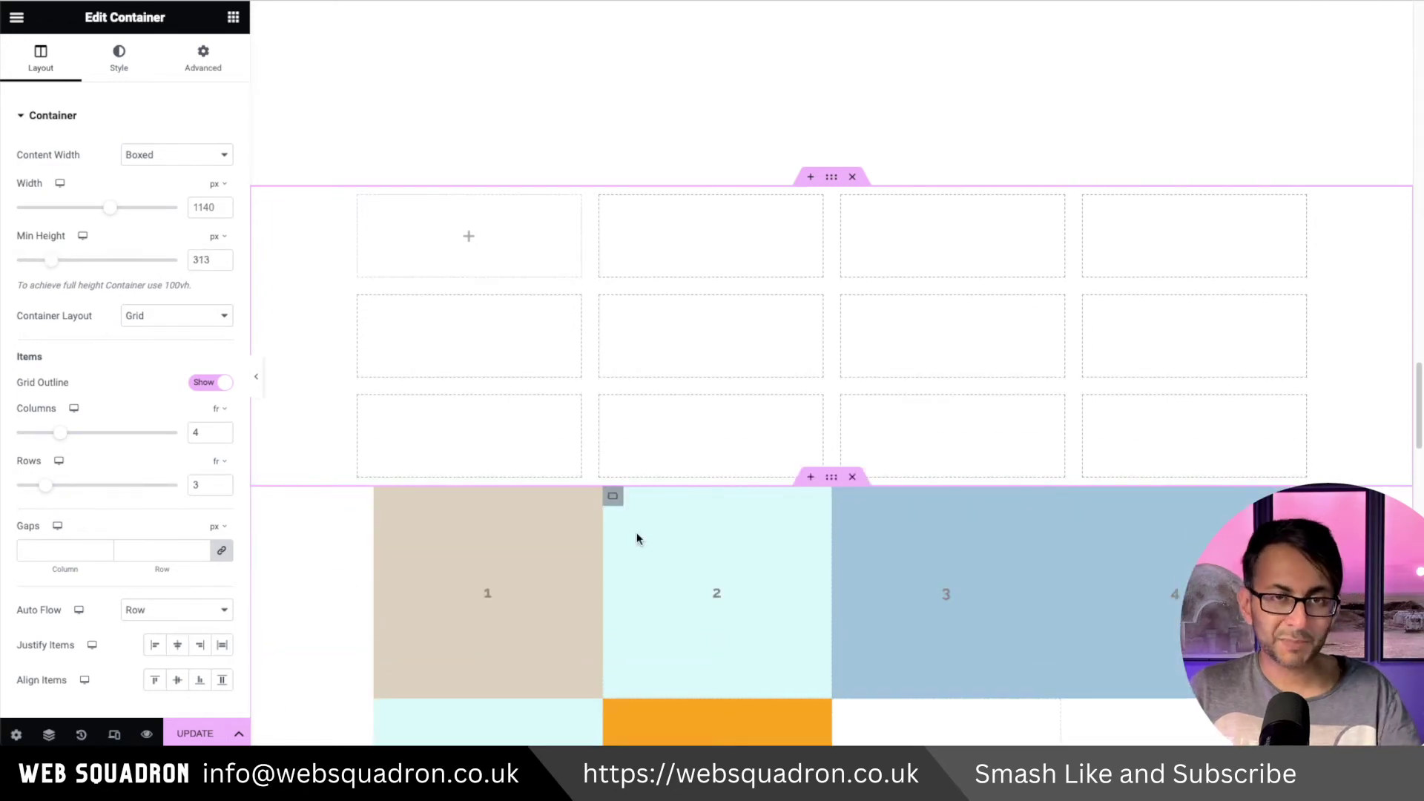
{"action": "left_click", "coordinate": [42, 550]}
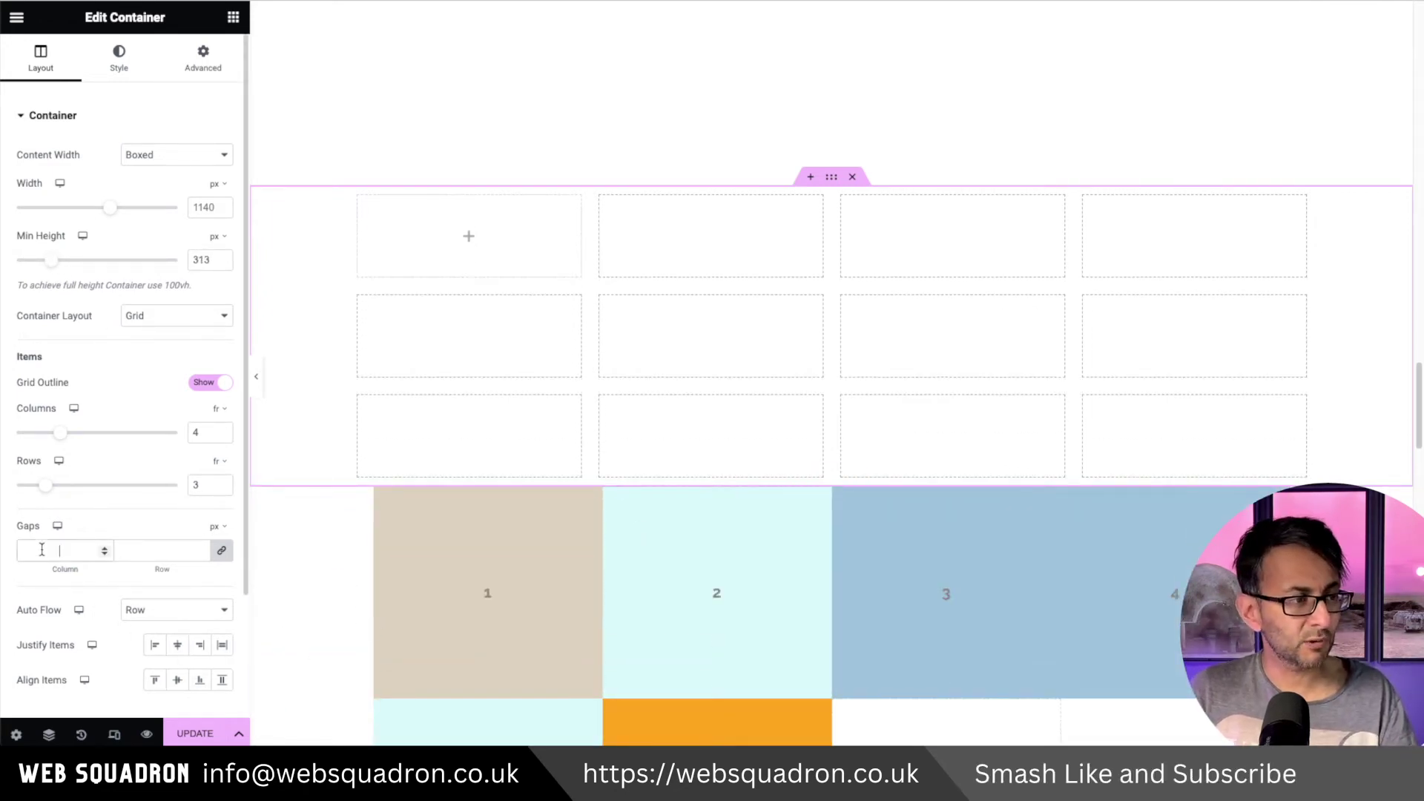
{"action": "type", "text": "0"}
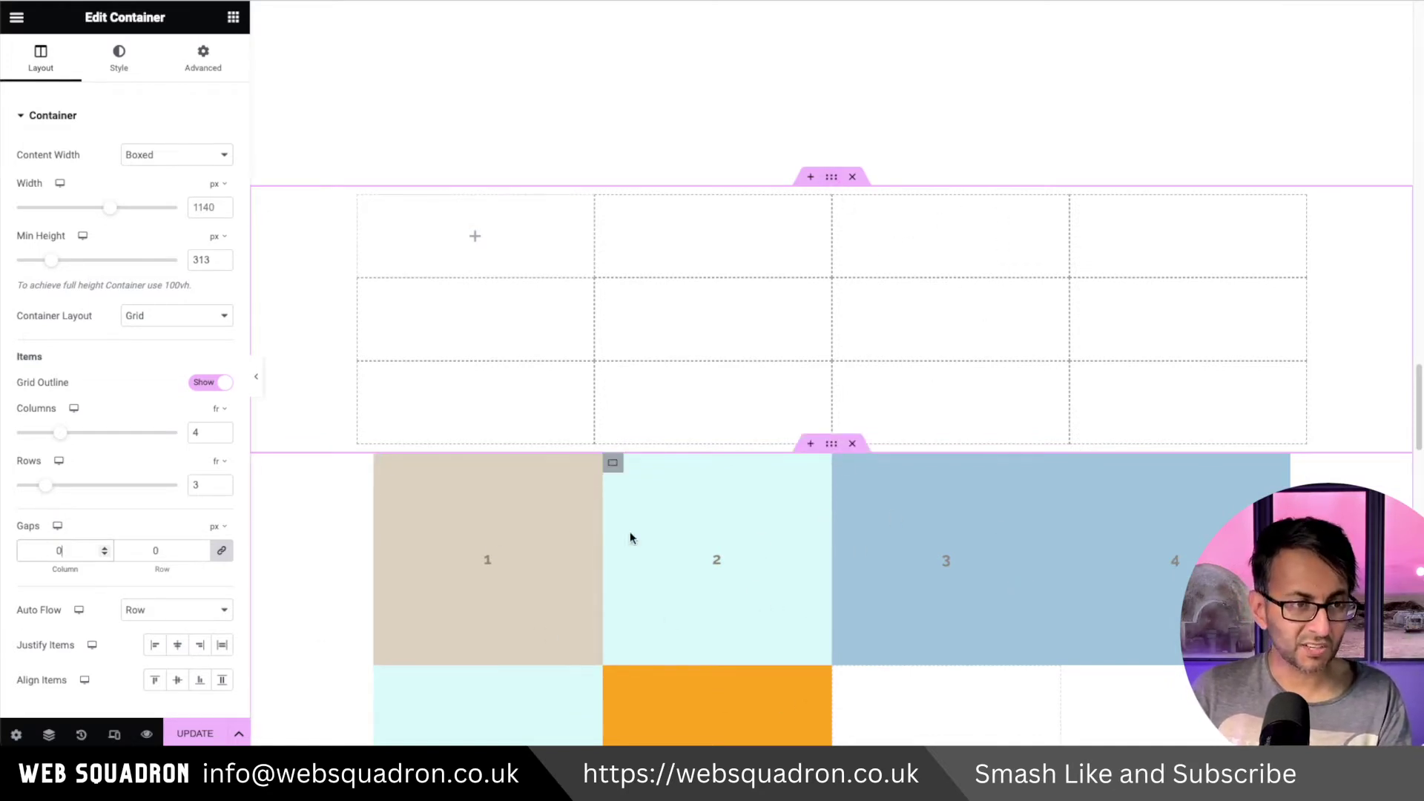
{"action": "left_click", "coordinate": [233, 18]}
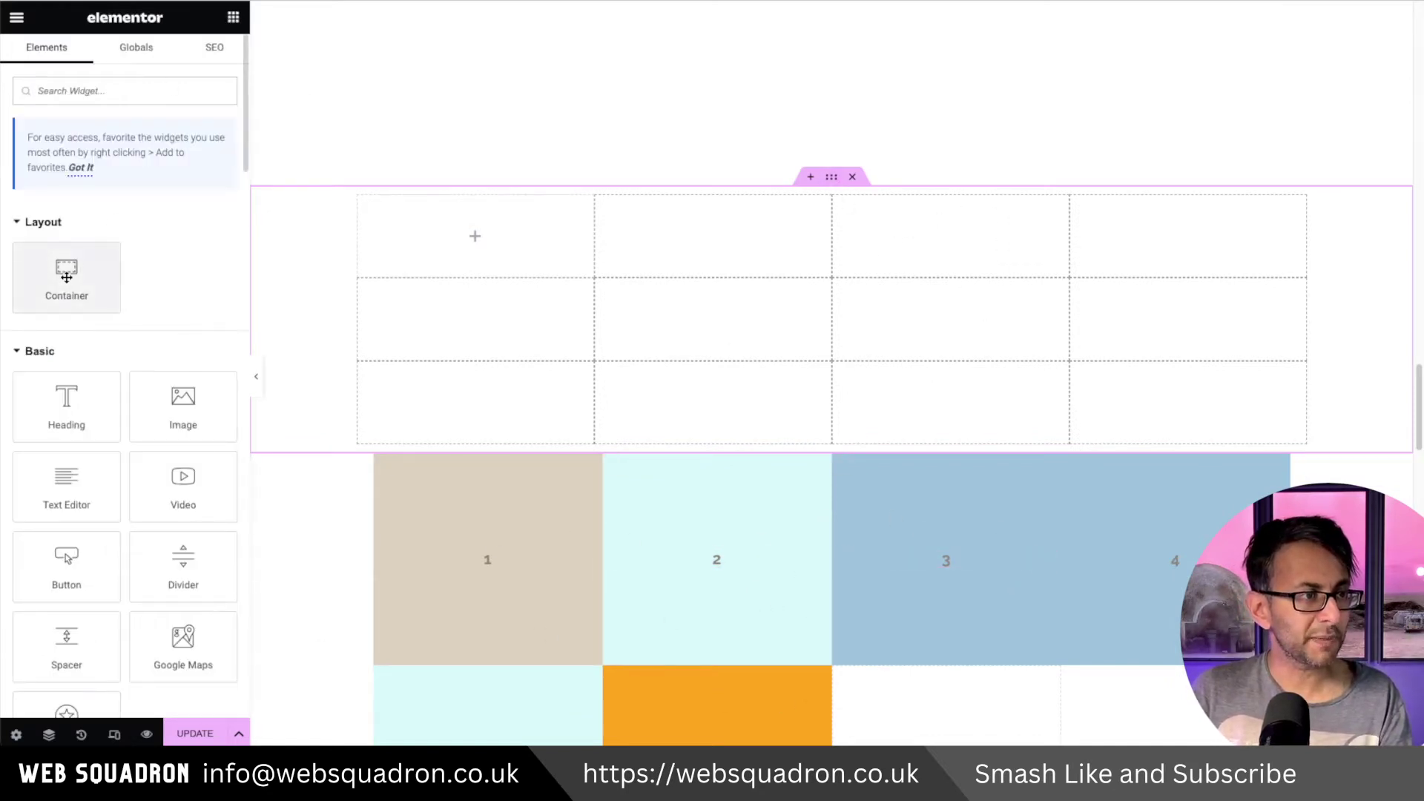
Drop a nested container into the demo grid's first cell, then delete the empty demo grid.
{"action": "left_click_drag", "start_coordinate": [66, 274], "coordinate": [482, 245]}
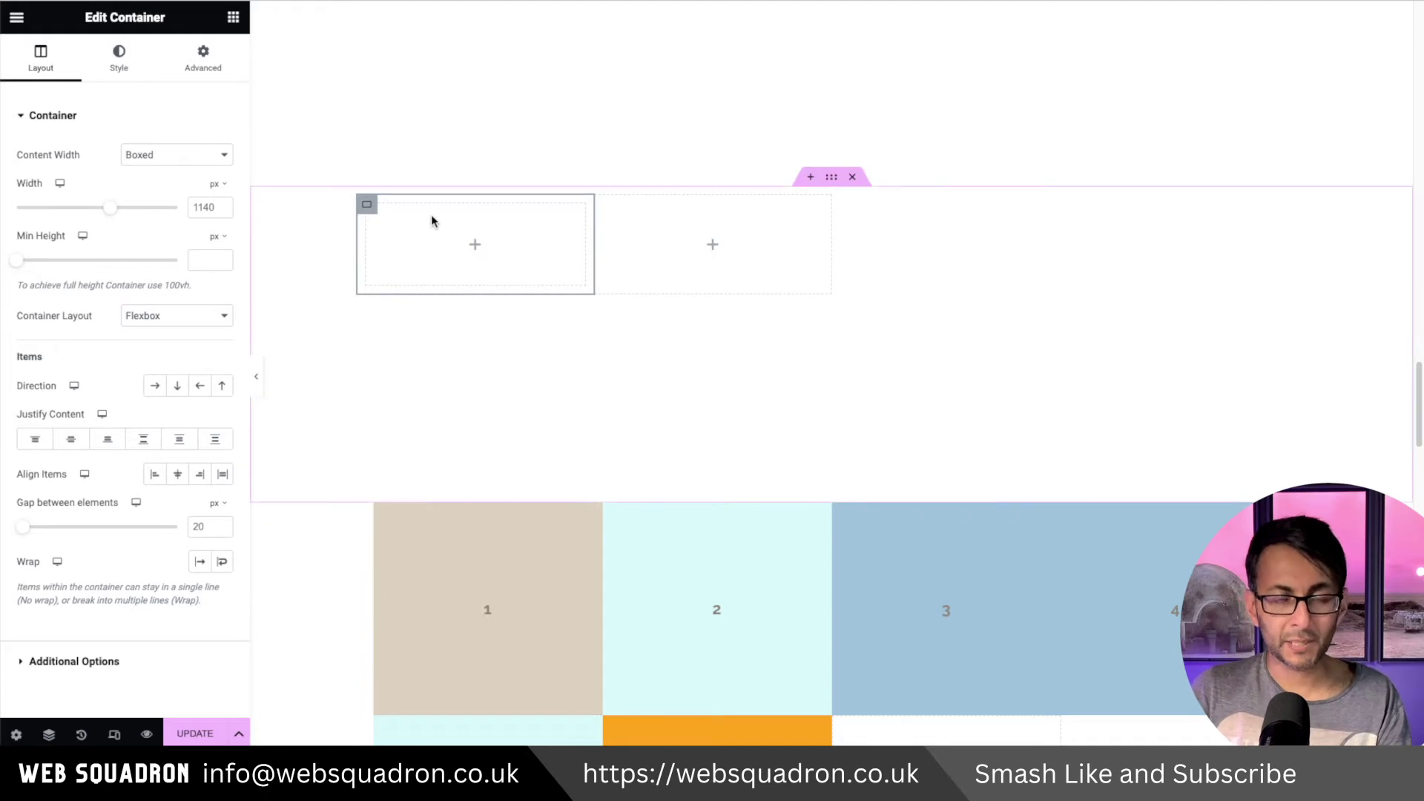
{"action": "scroll", "coordinate": [1027, 655], "scroll_direction": "down", "scroll_amount": 2}
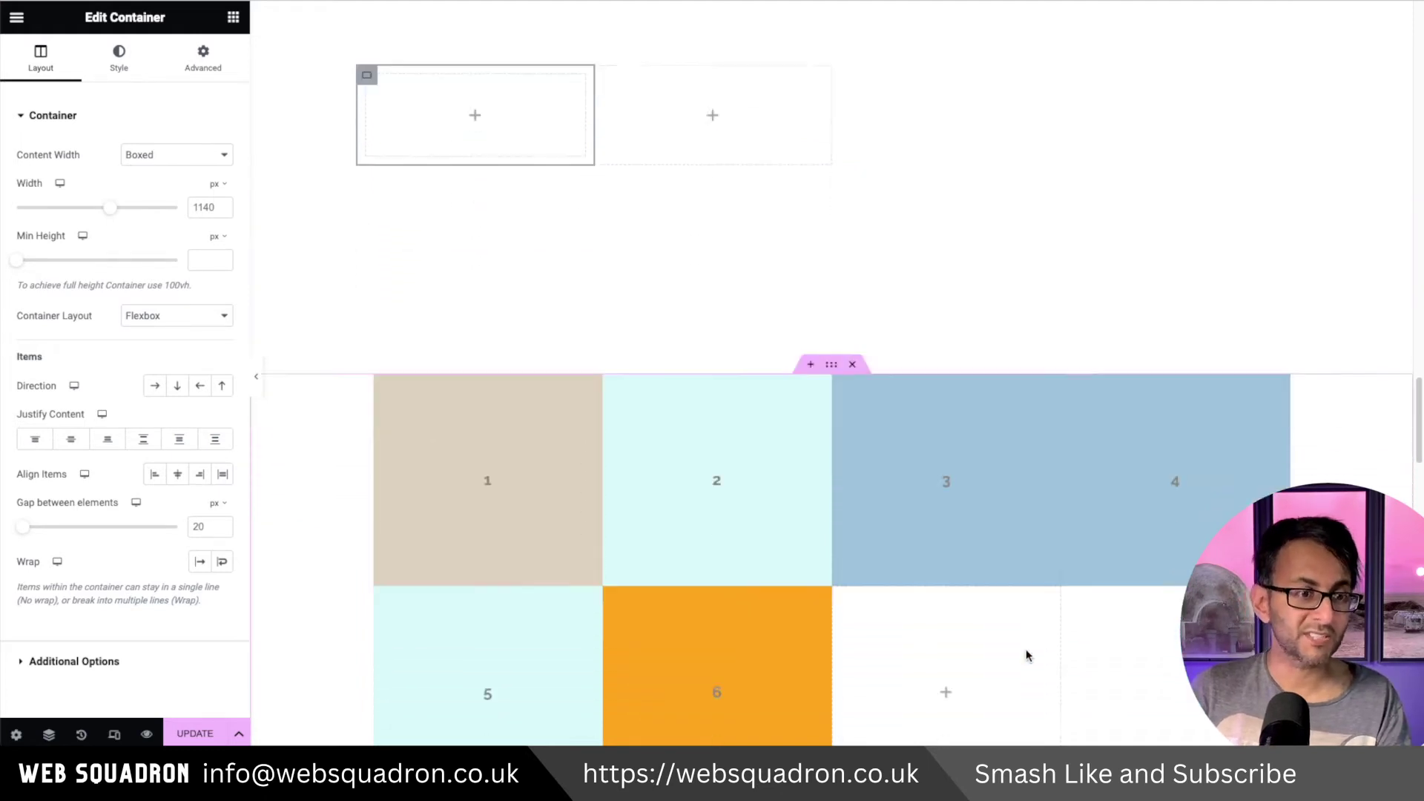
{"action": "scroll", "coordinate": [1025, 654], "scroll_direction": "down", "scroll_amount": 2}
{"action": "scroll", "coordinate": [885, 593], "scroll_direction": "up", "scroll_amount": 4}
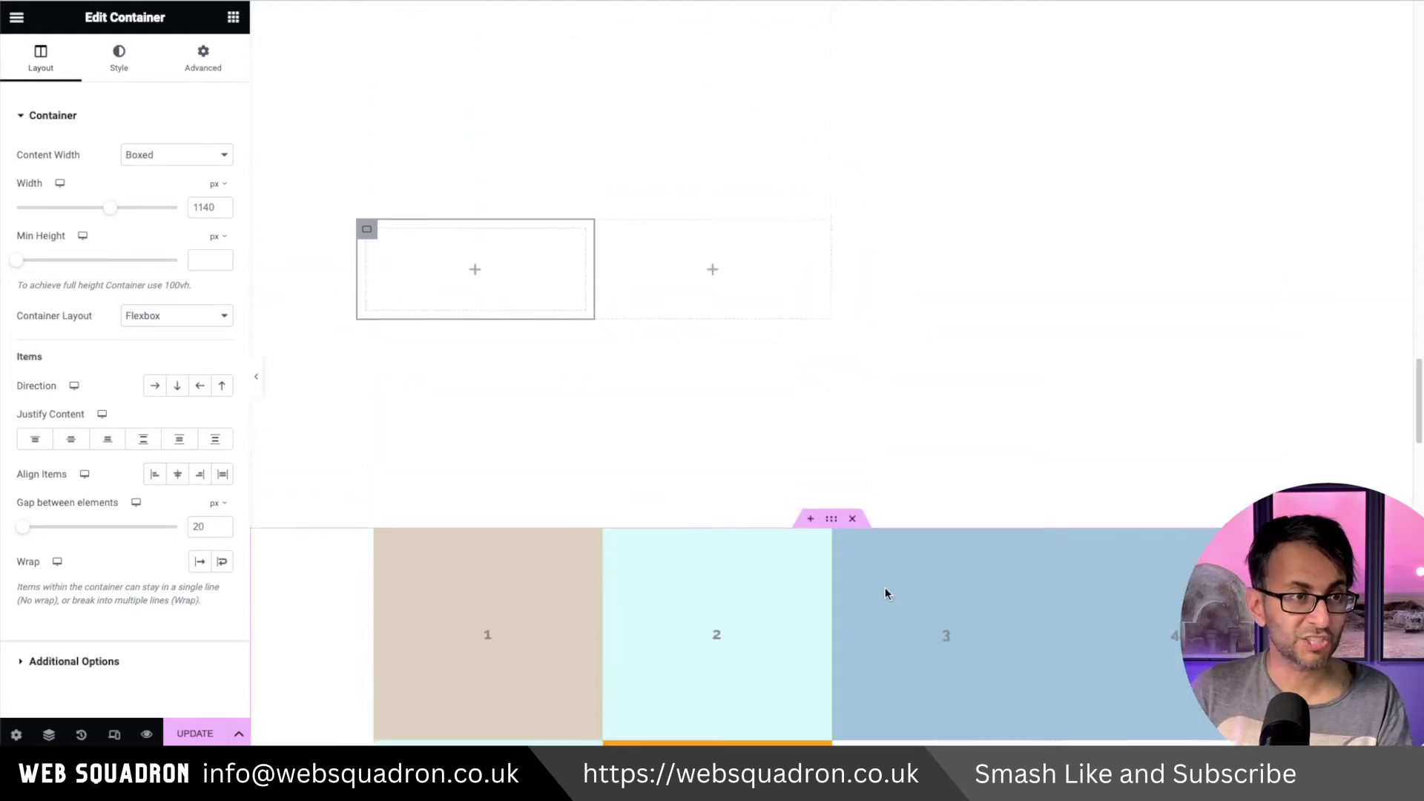
{"action": "left_click", "coordinate": [510, 286]}
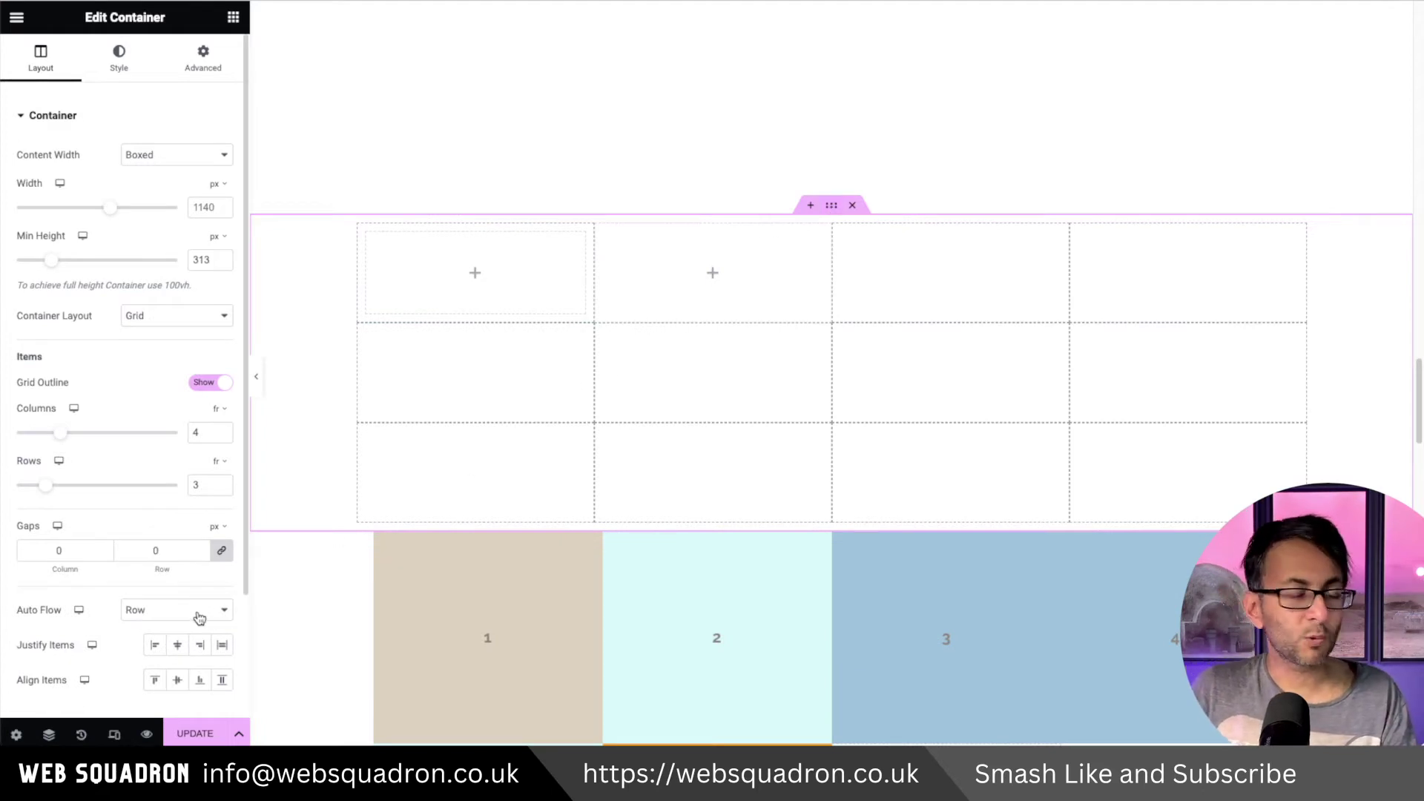
{"action": "left_click", "coordinate": [853, 205]}
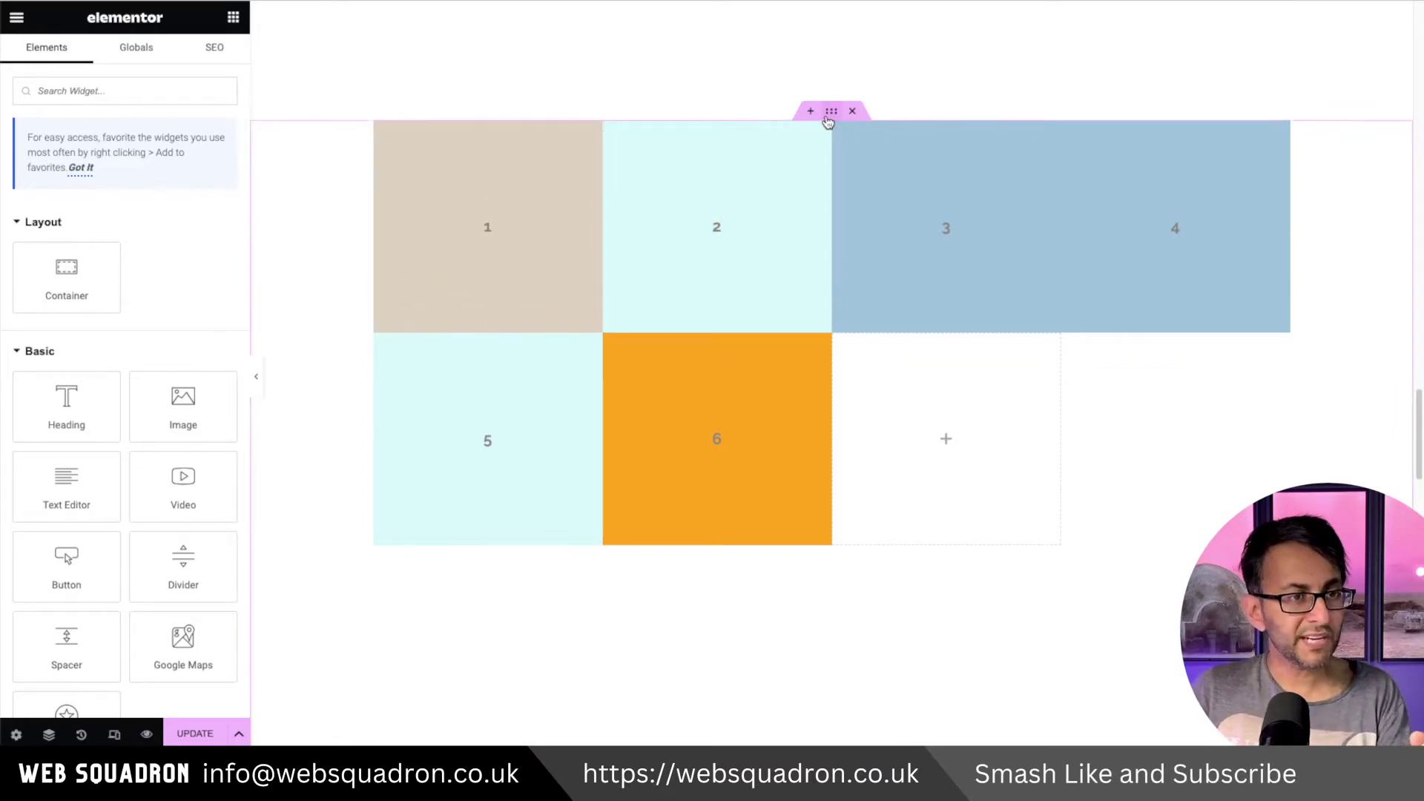
In the coloured grid's Layout settings, switch Auto Flow to Column, then back to Row.
{"action": "left_click", "coordinate": [831, 111]}
{"action": "left_click", "coordinate": [56, 65]}
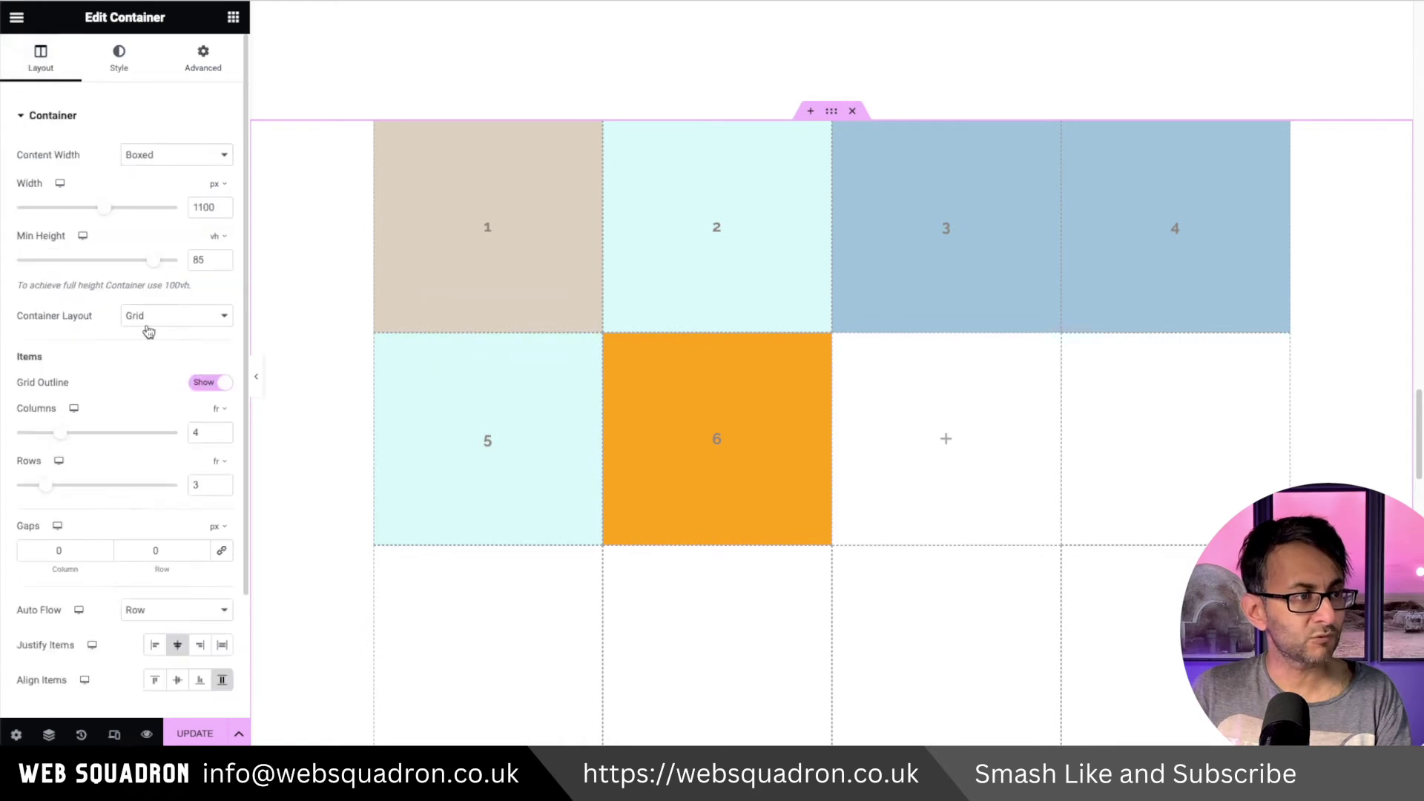
{"action": "left_click", "coordinate": [188, 611]}
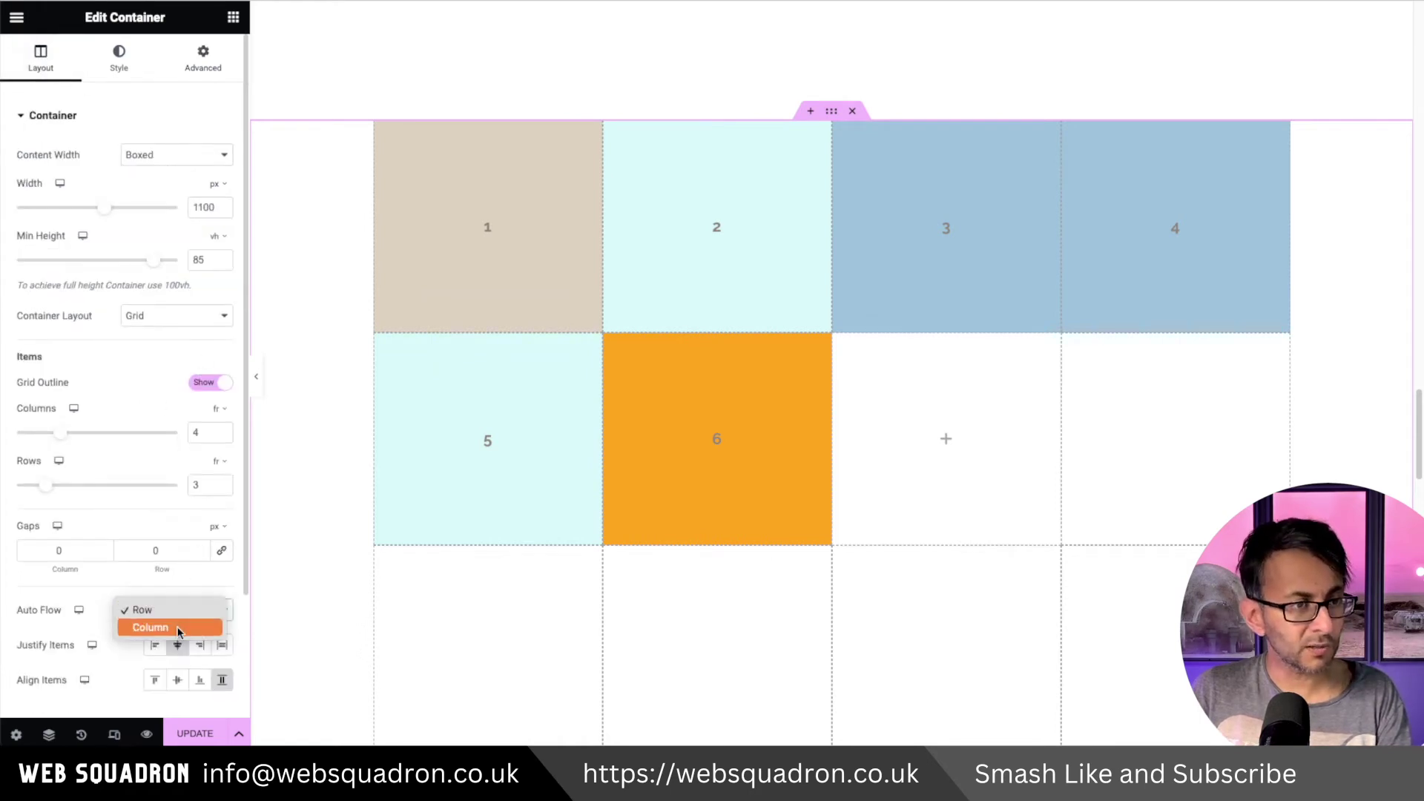
{"action": "left_click", "coordinate": [176, 627]}
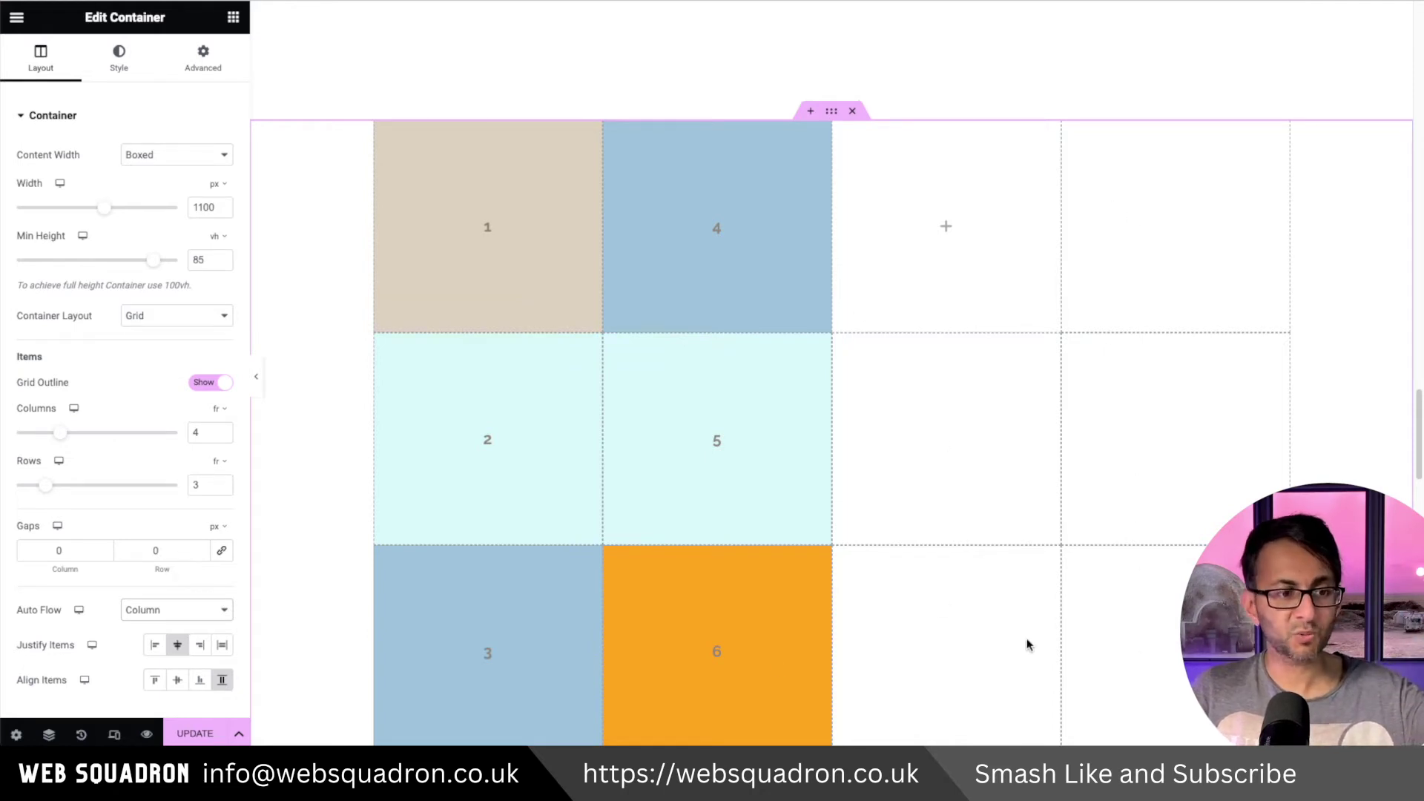
{"action": "left_click", "coordinate": [175, 608]}
{"action": "left_click", "coordinate": [174, 599]}
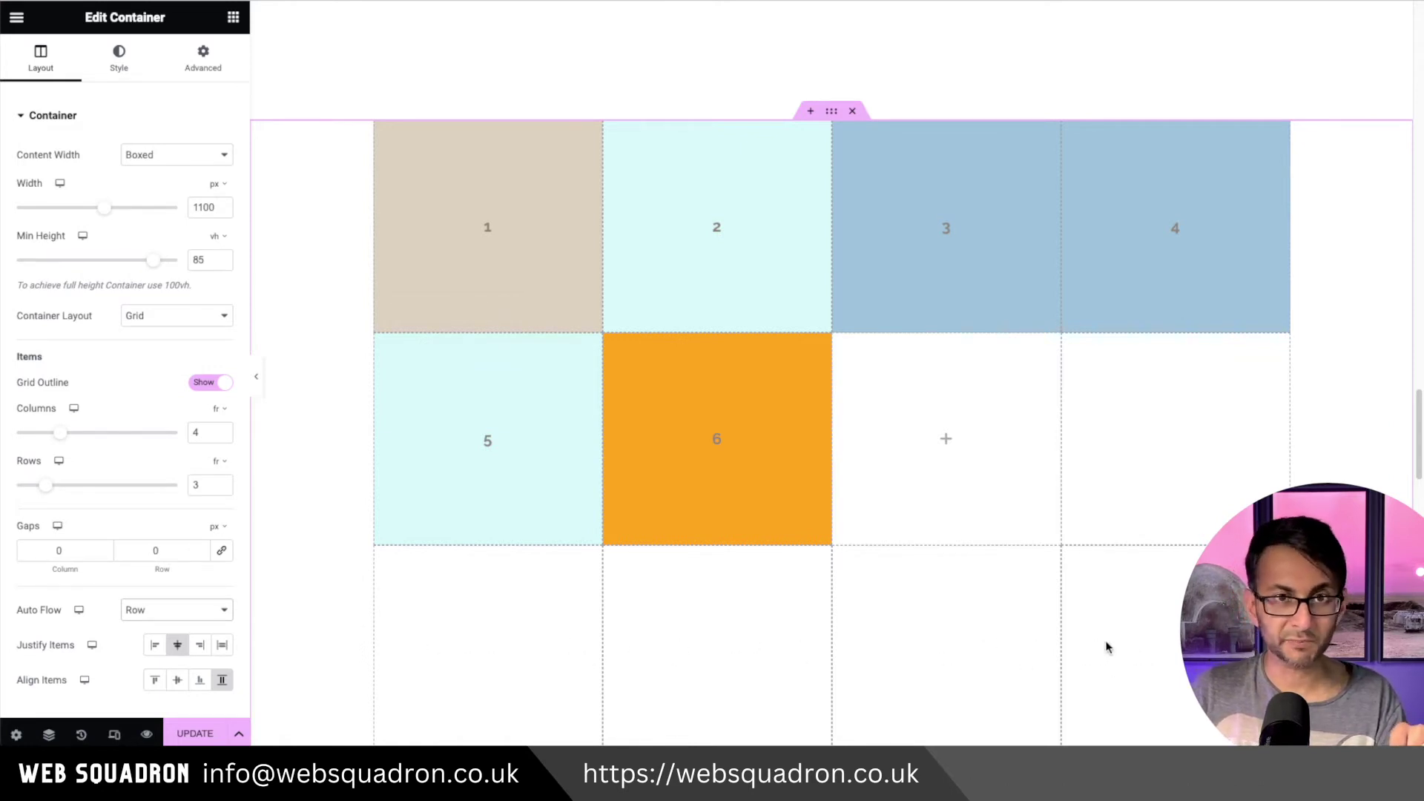
{"action": "left_click", "coordinate": [385, 133]}
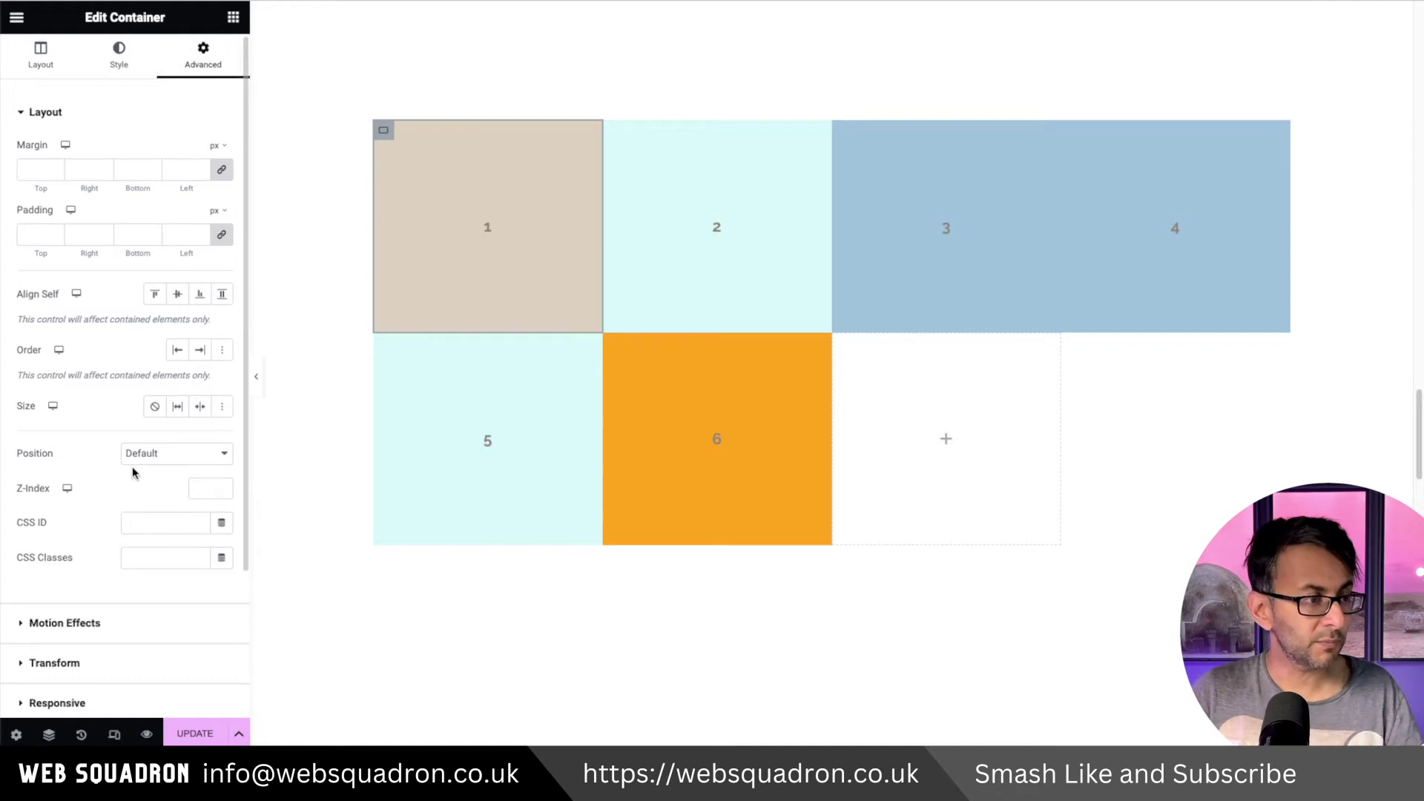
{"action": "scroll", "coordinate": [134, 660], "scroll_direction": "down", "scroll_amount": 3}
{"action": "left_click", "coordinate": [121, 602]}
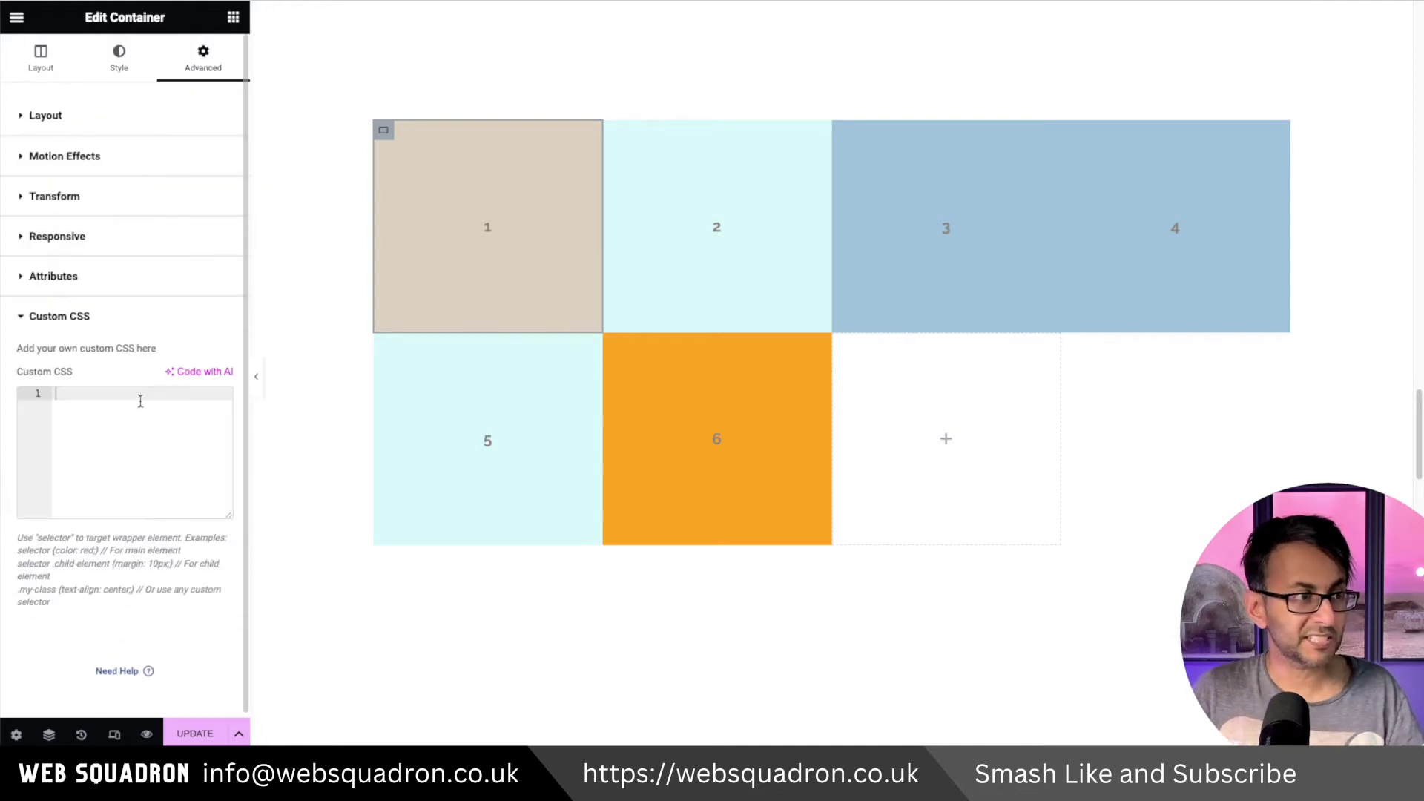
{"action": "type", "text": "@media screen and (min-width: 768px) {     selector {     grid-column: 1/3;     grid-row: 1/3;     } }"}
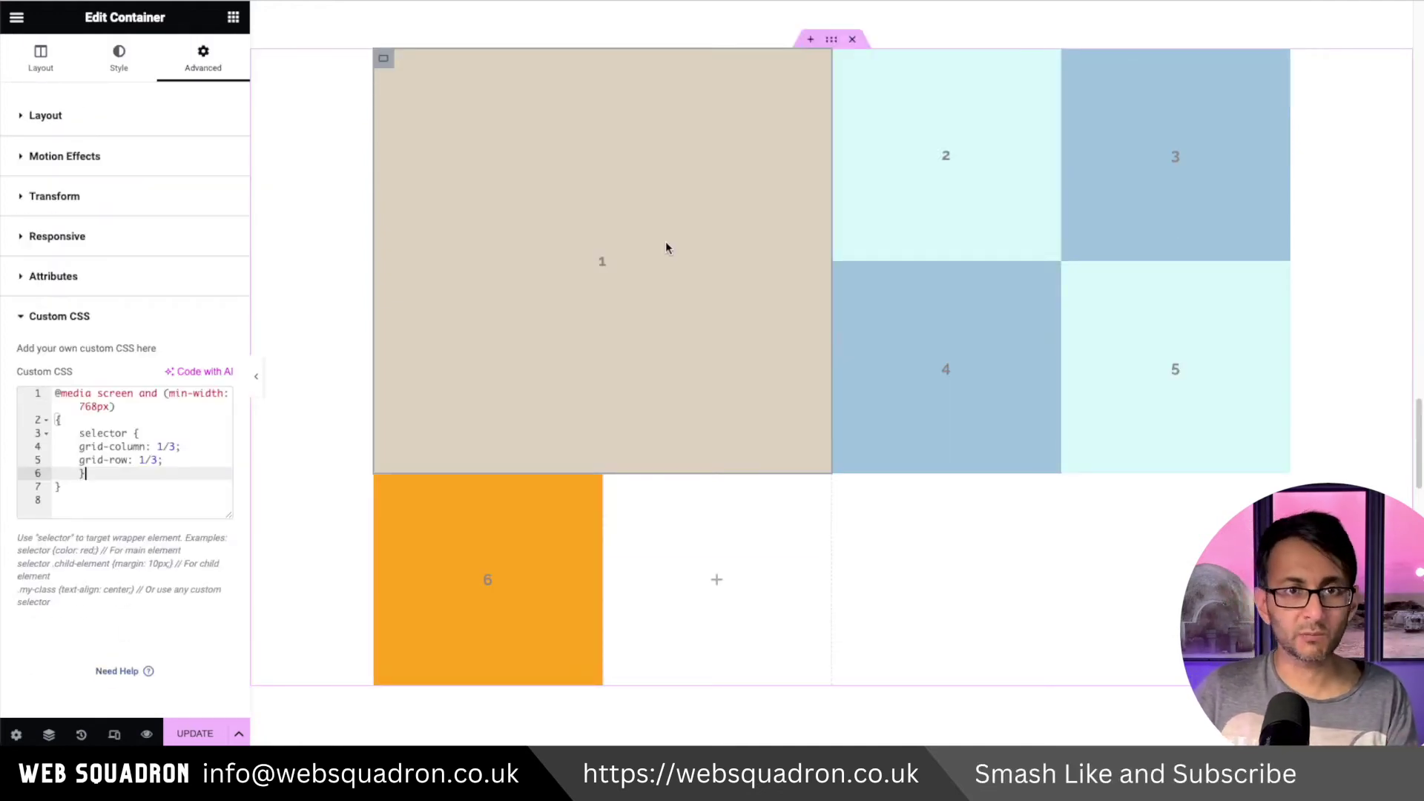
{"action": "left_click", "coordinate": [161, 492]}
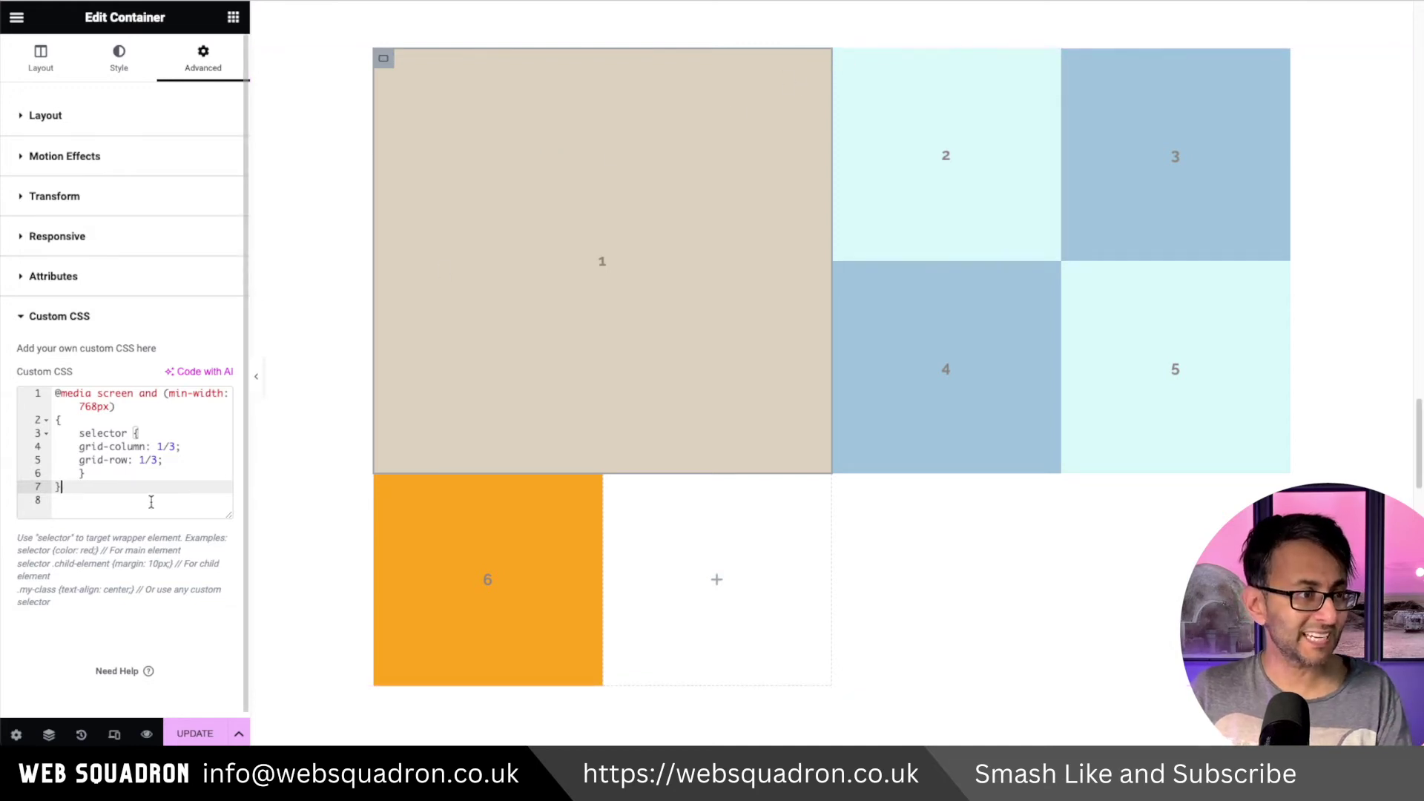
{"action": "left_click_drag", "start_coordinate": [89, 502], "coordinate": [52, 384]}
{"action": "key", "text": "BackSpace"}
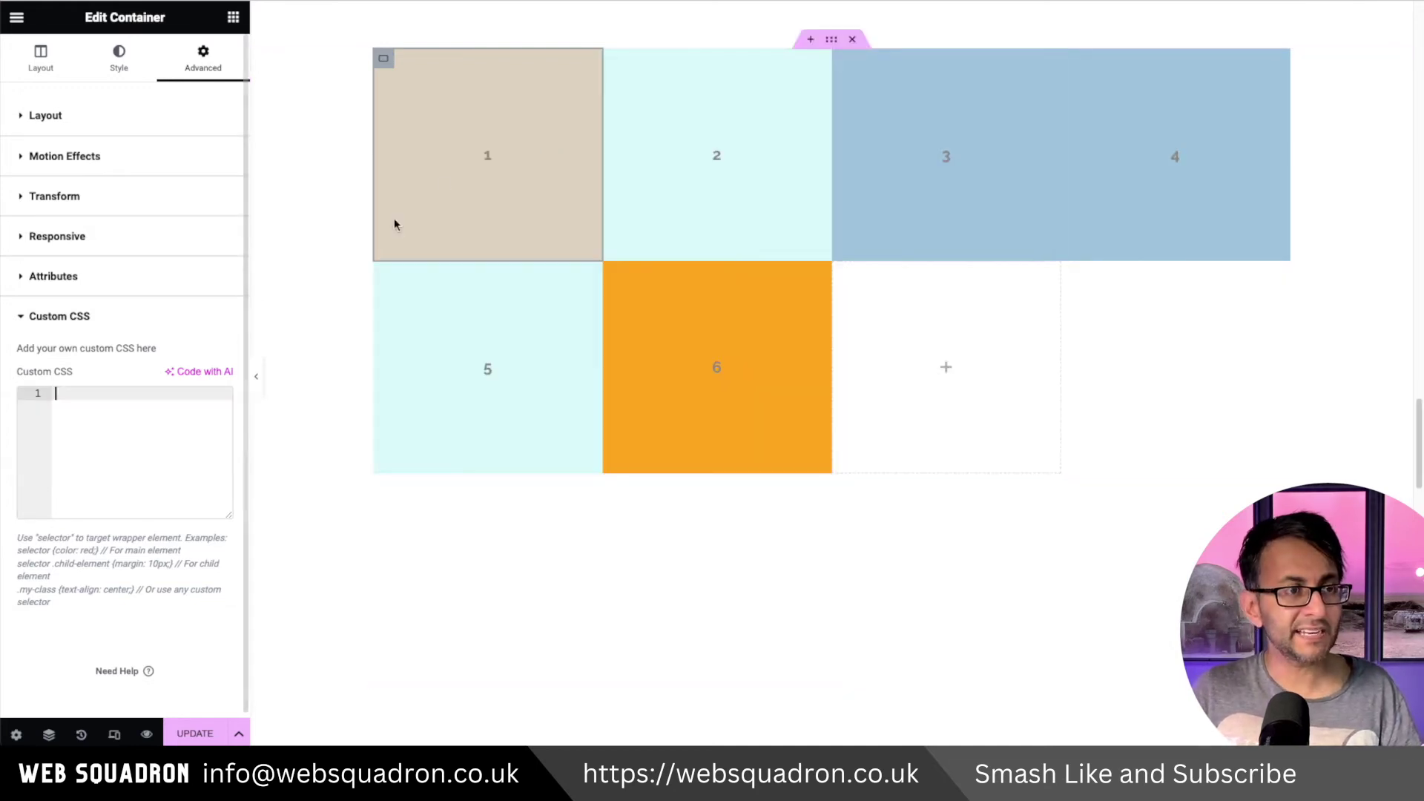
Select the outer grid container and place the cursor at line 2 of the custom CSS.
{"action": "left_click", "coordinate": [370, 403]}
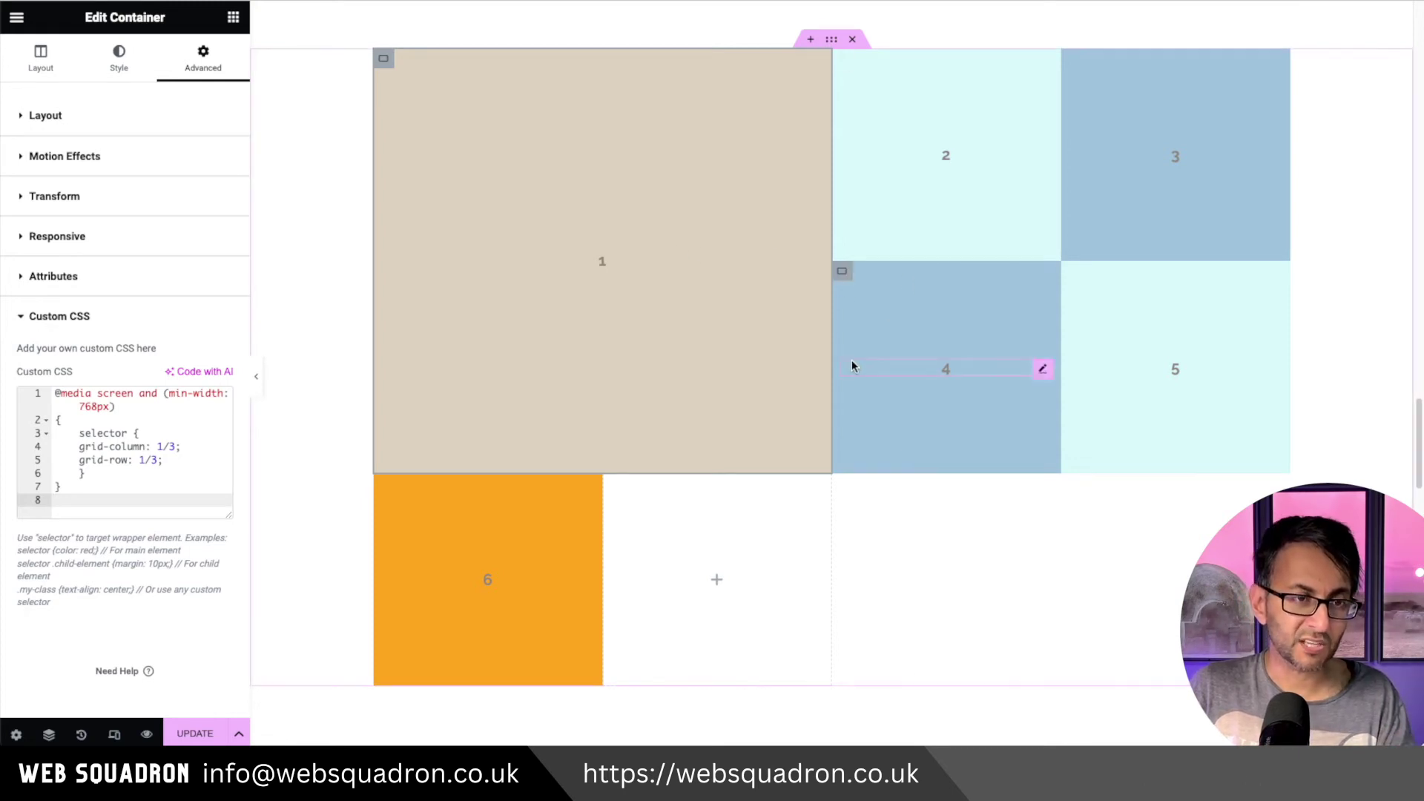
{"action": "left_click", "coordinate": [158, 419]}
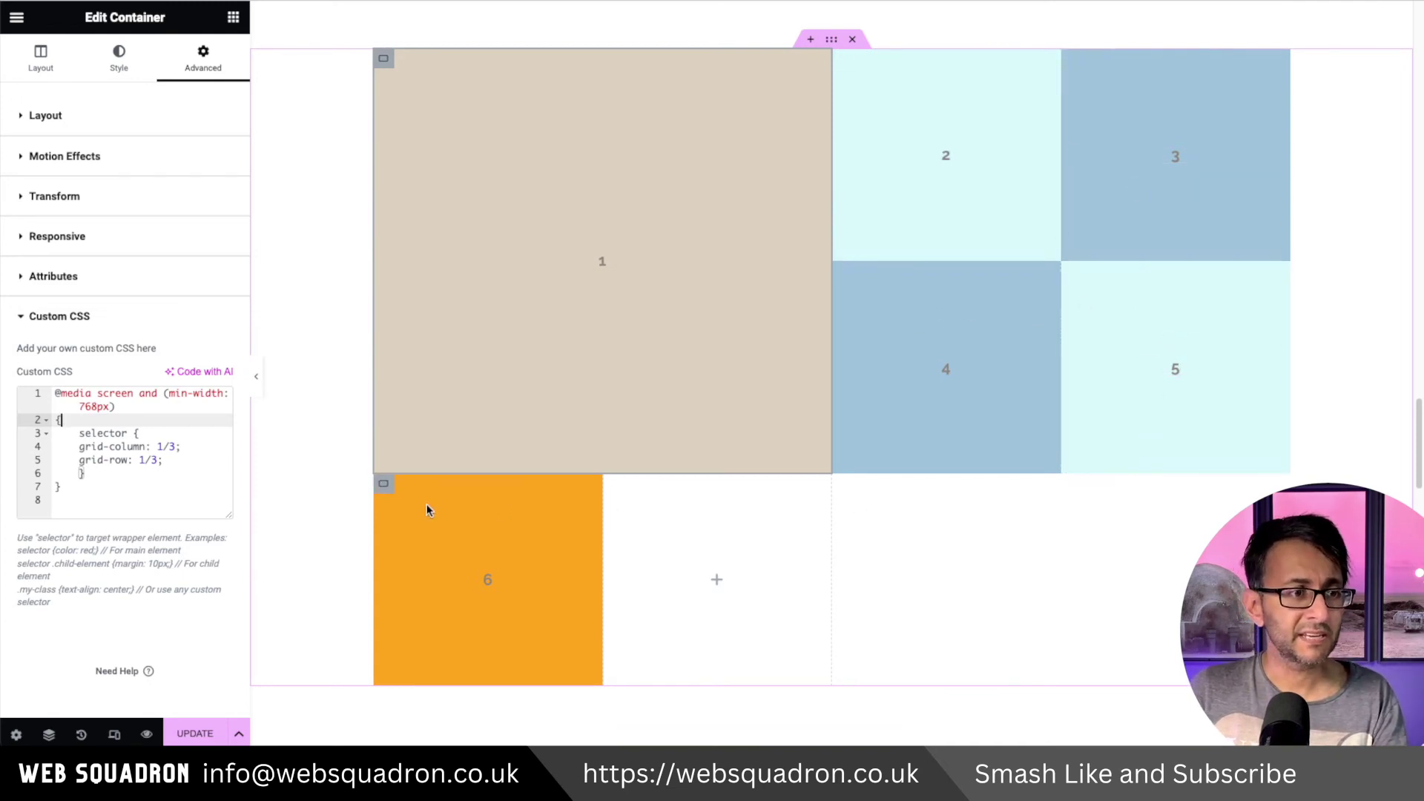
{"action": "left_click", "coordinate": [383, 486]}
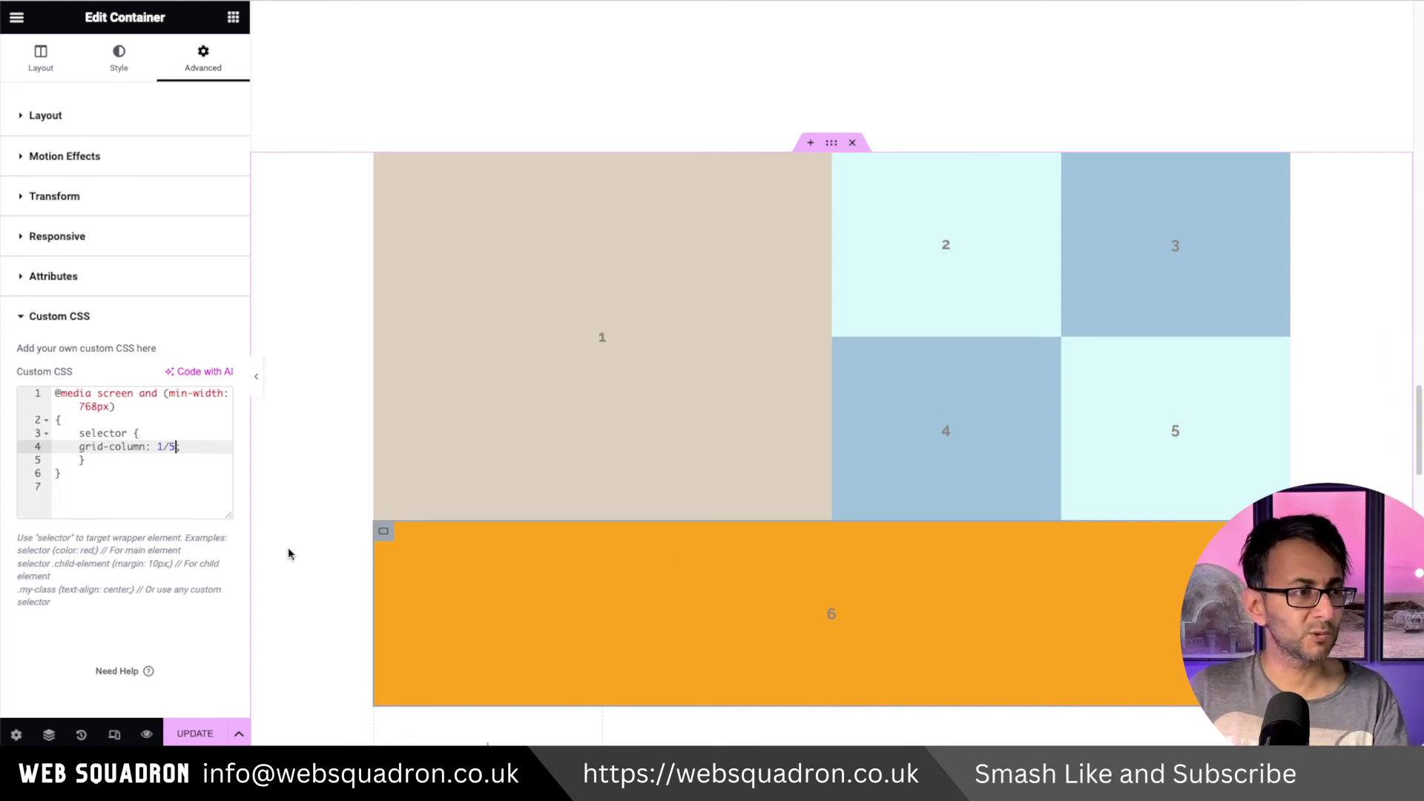
Try item 6's grid-column end at 4, then restore it to 1/5 for the full bottom row.
{"action": "key", "text": "BackSpace"}
{"action": "type", "text": "4"}
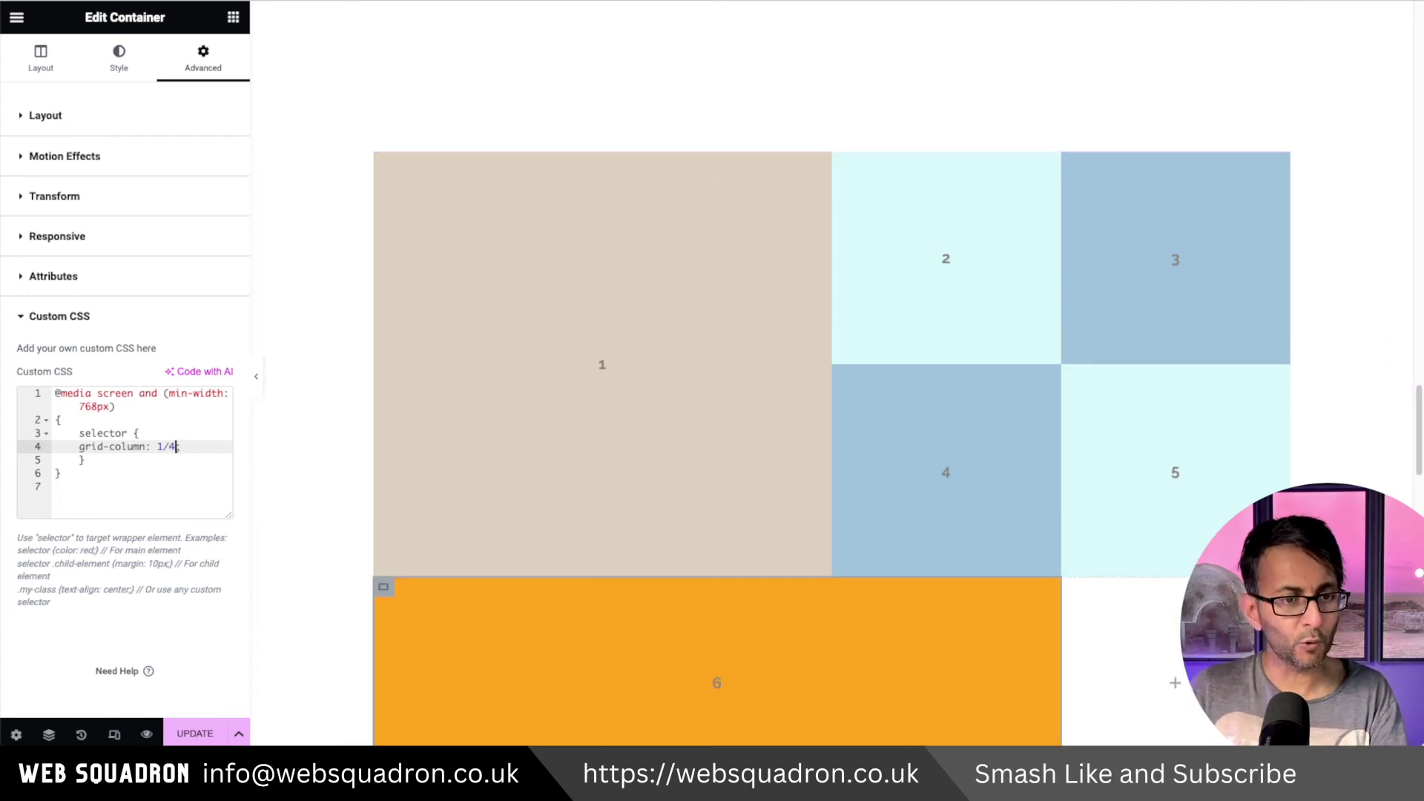
{"action": "key", "text": "BackSpace"}
{"action": "type", "text": "5"}
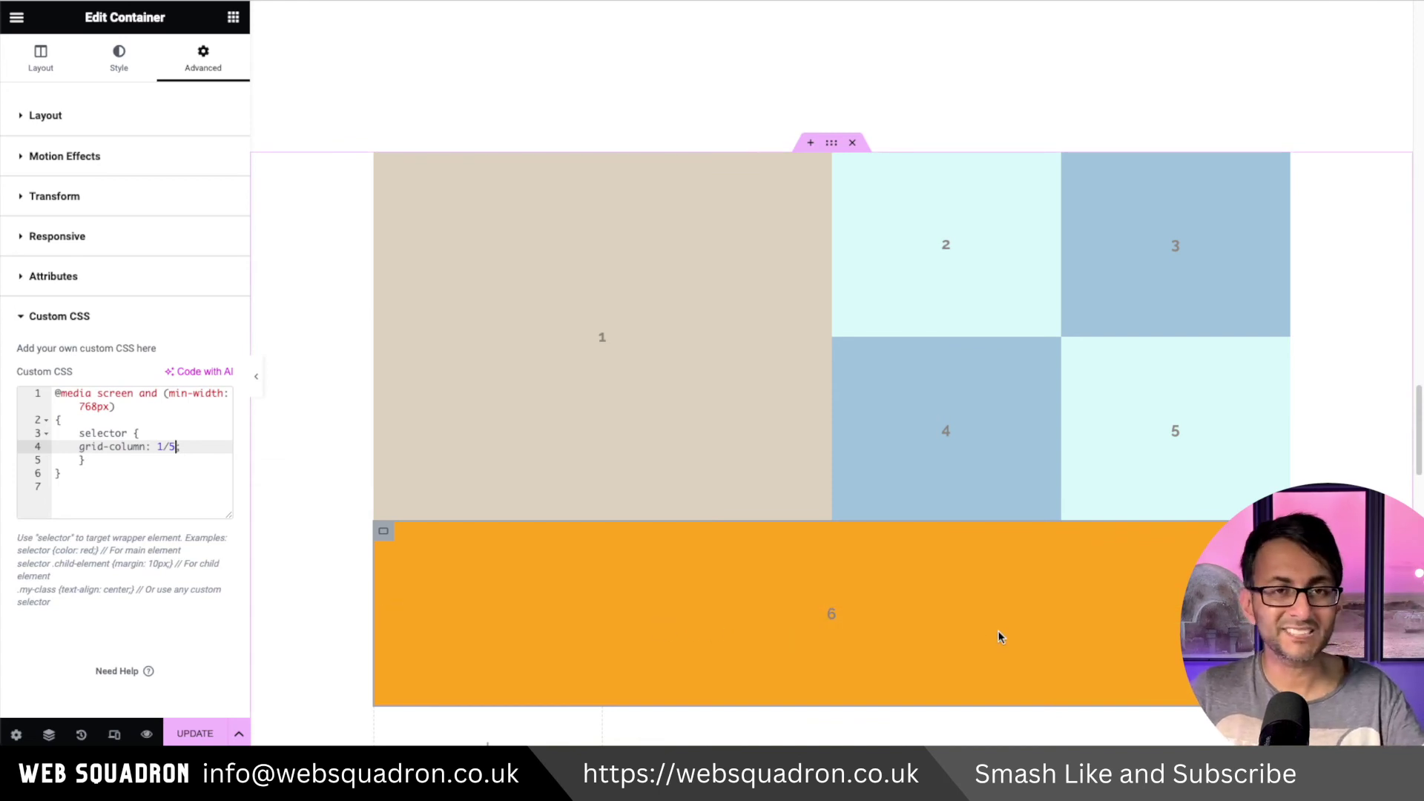
{"action": "scroll", "coordinate": [1000, 636], "scroll_direction": "down", "scroll_amount": 1}
{"action": "scroll", "coordinate": [906, 635], "scroll_direction": "down", "scroll_amount": 1}
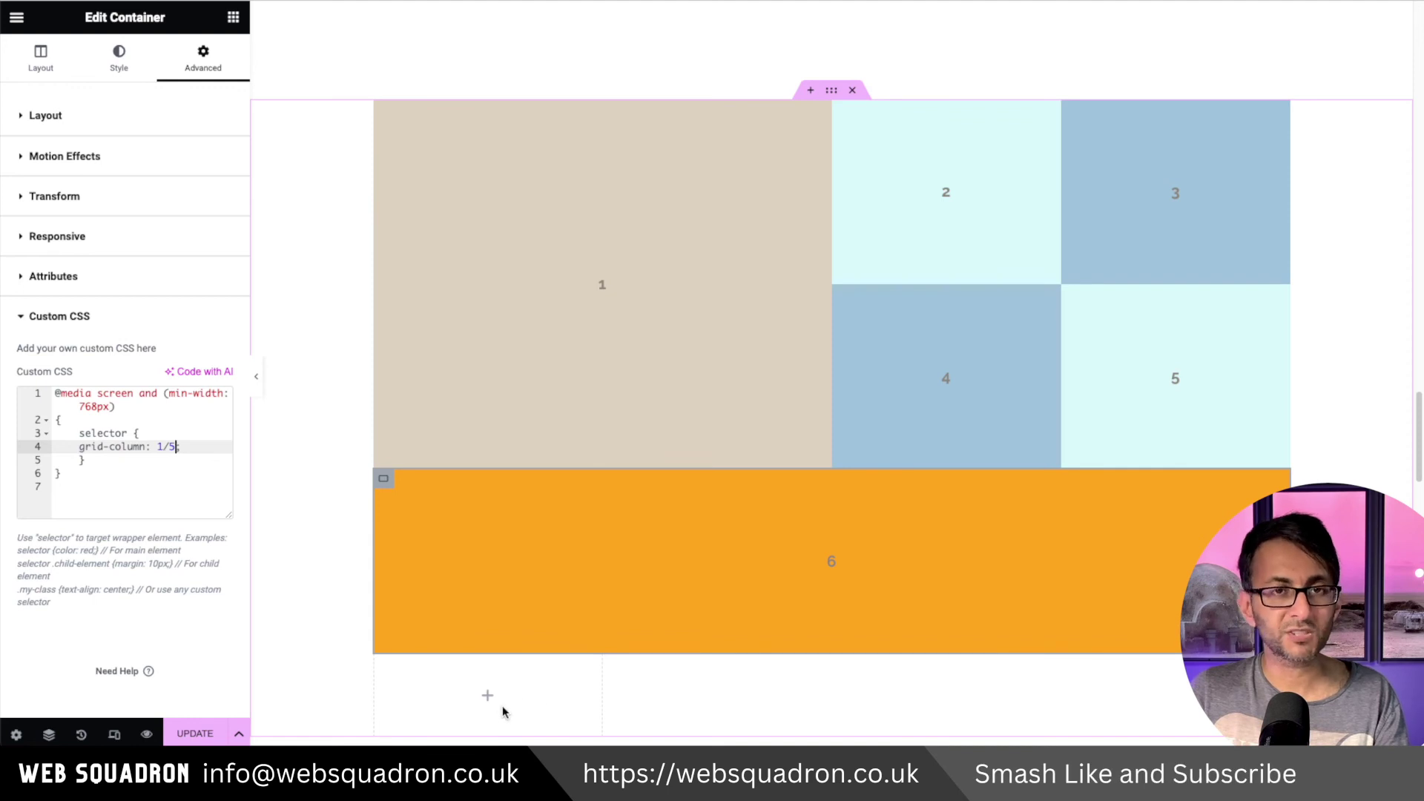
{"action": "left_click", "coordinate": [258, 377]}
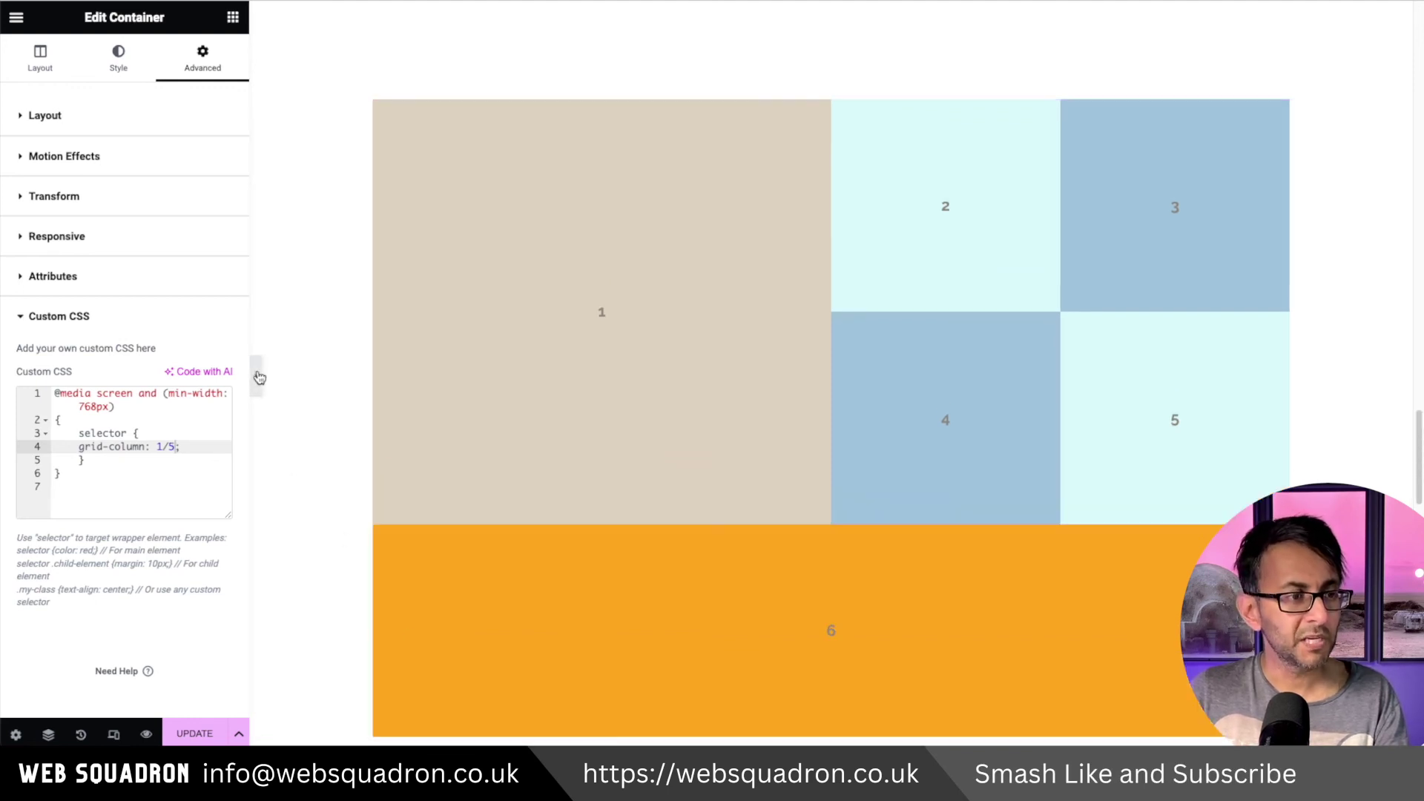